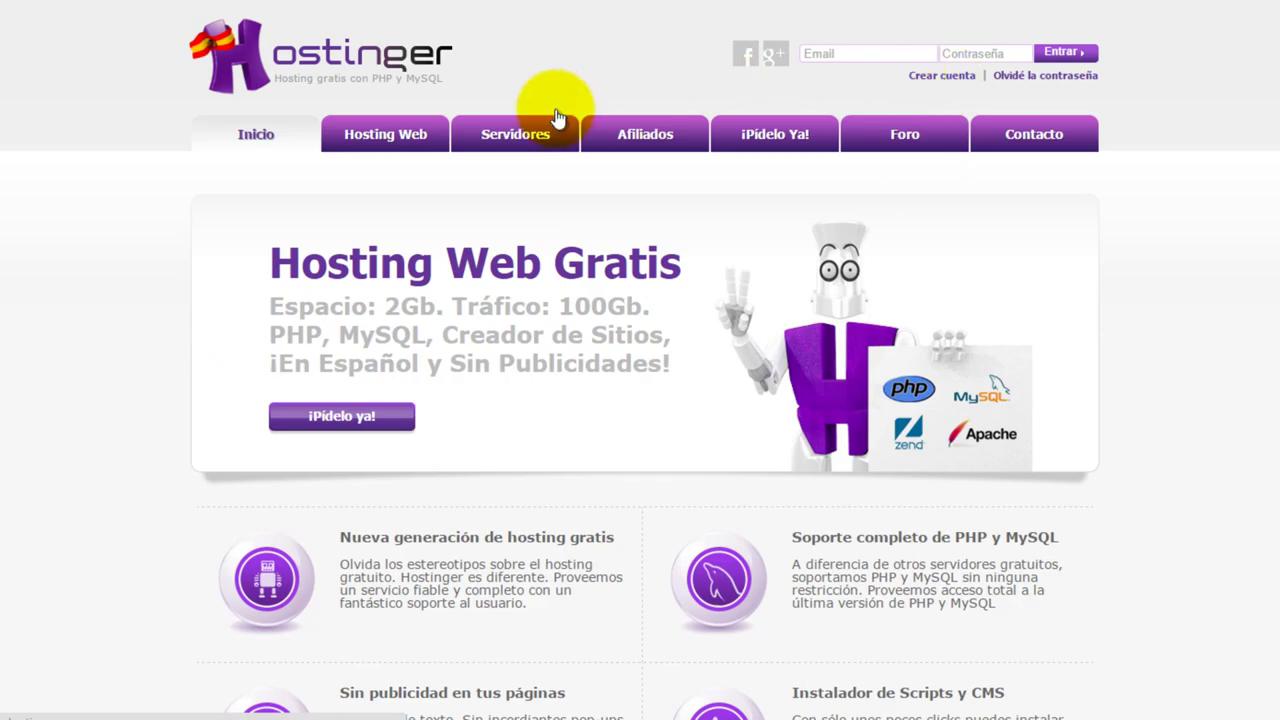
Start a new hosting account order with the free Gratis plan
{"action": "scroll", "coordinate": [142, 469], "scroll_direction": "down", "scroll_amount": 3}
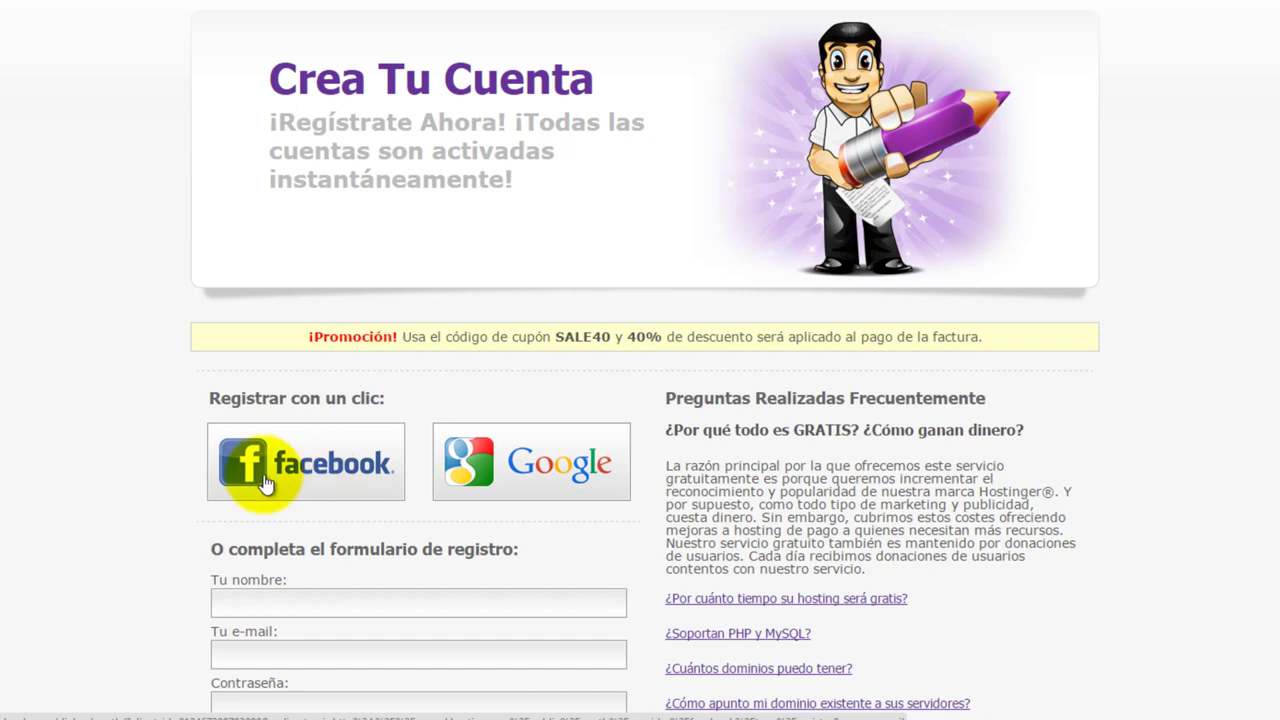
{"action": "scroll", "coordinate": [262, 478], "scroll_direction": "up", "scroll_amount": 3}
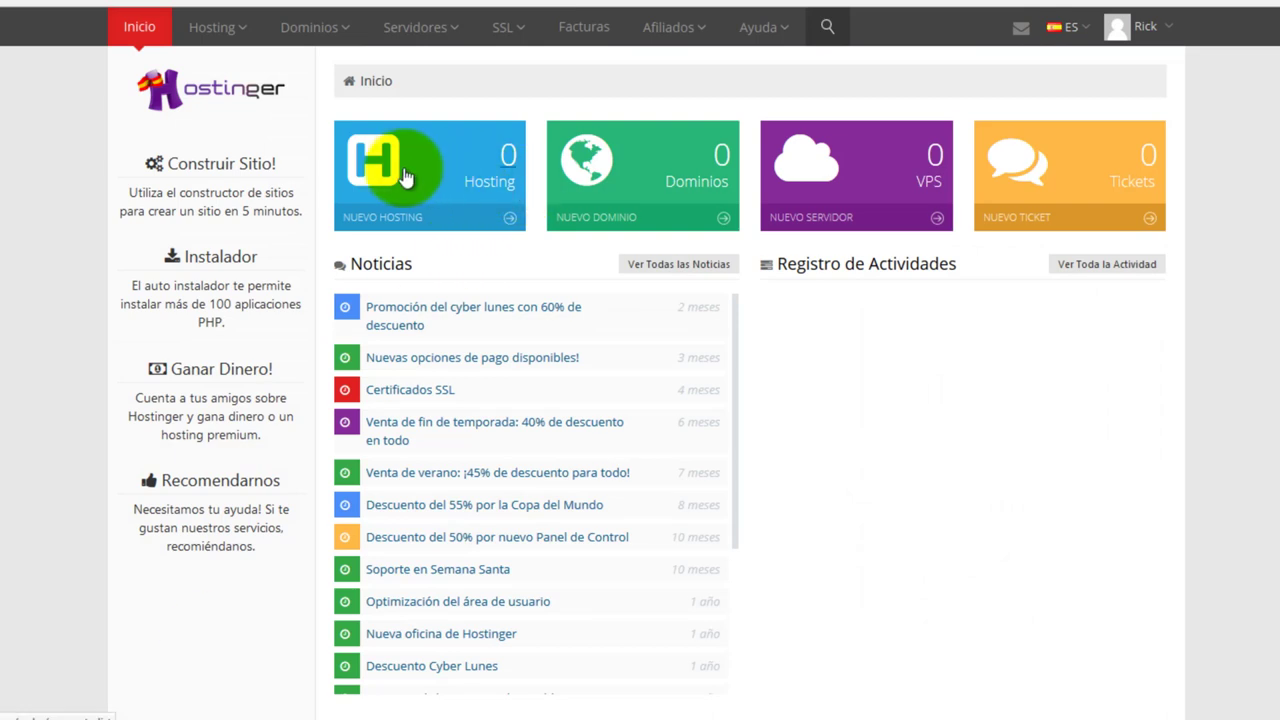
{"action": "left_click", "coordinate": [452, 200]}
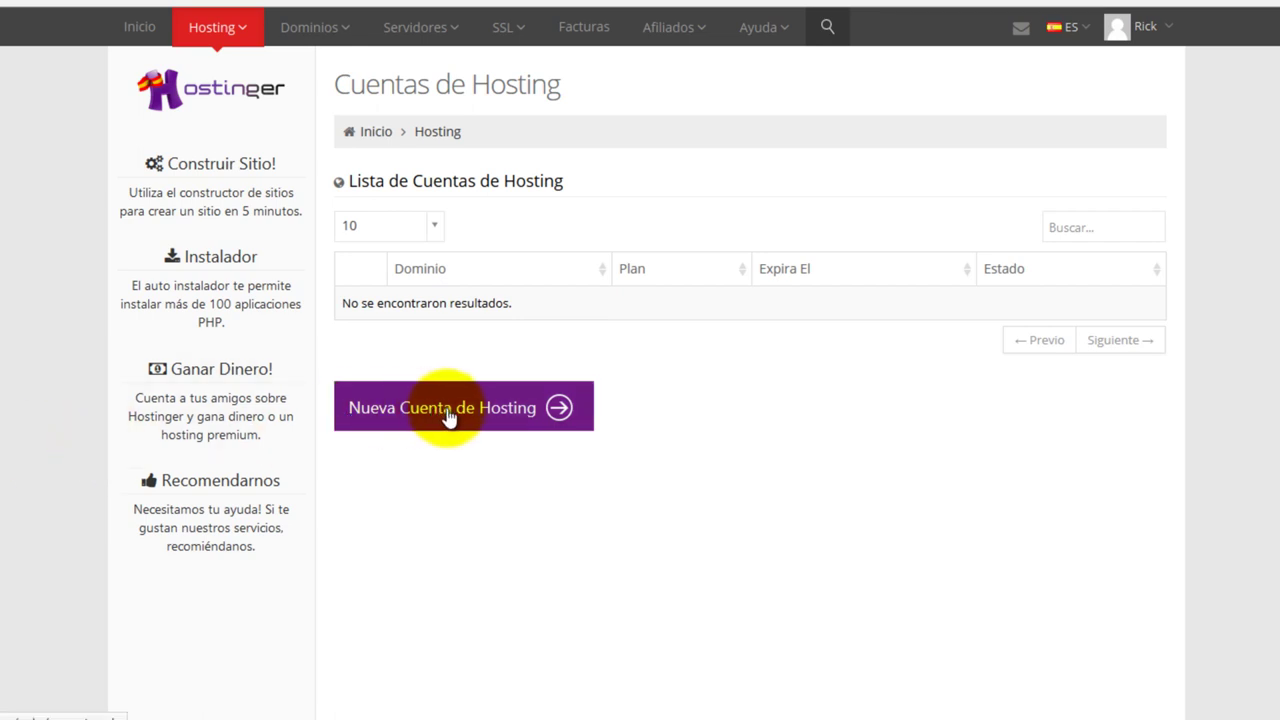
{"action": "mouse_move", "coordinate": [210, 30]}
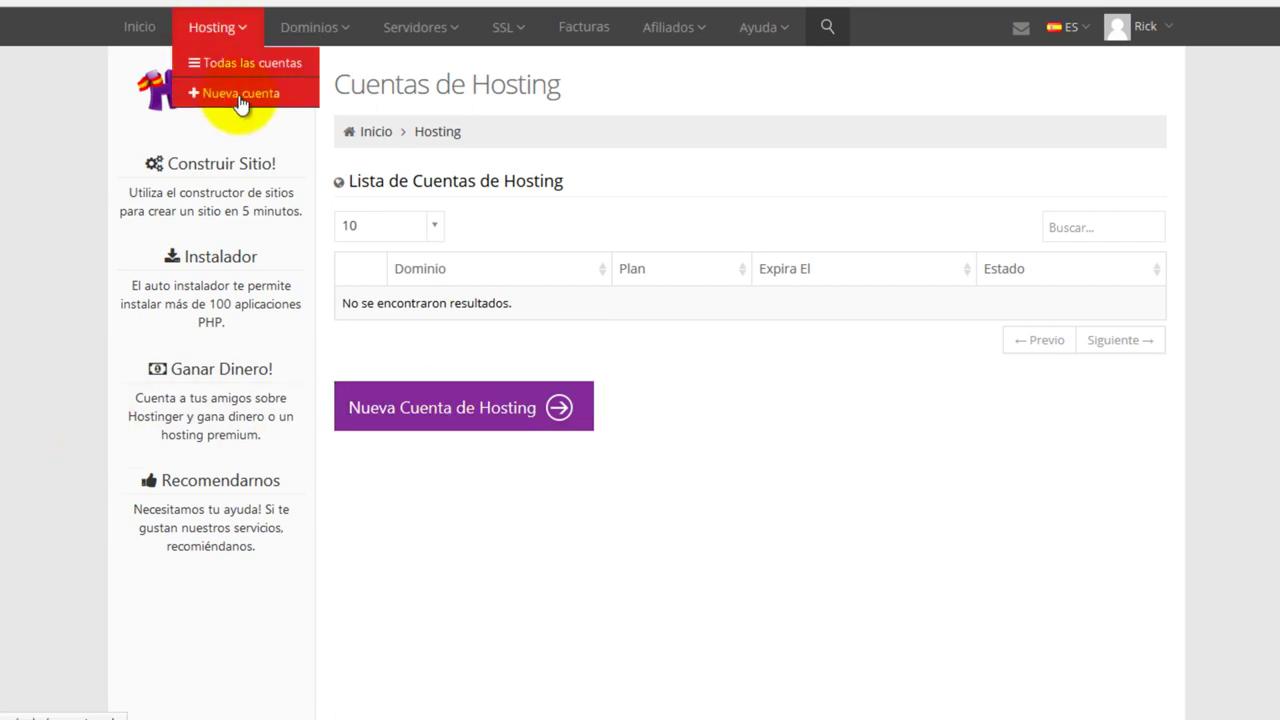
{"action": "left_click", "coordinate": [430, 421]}
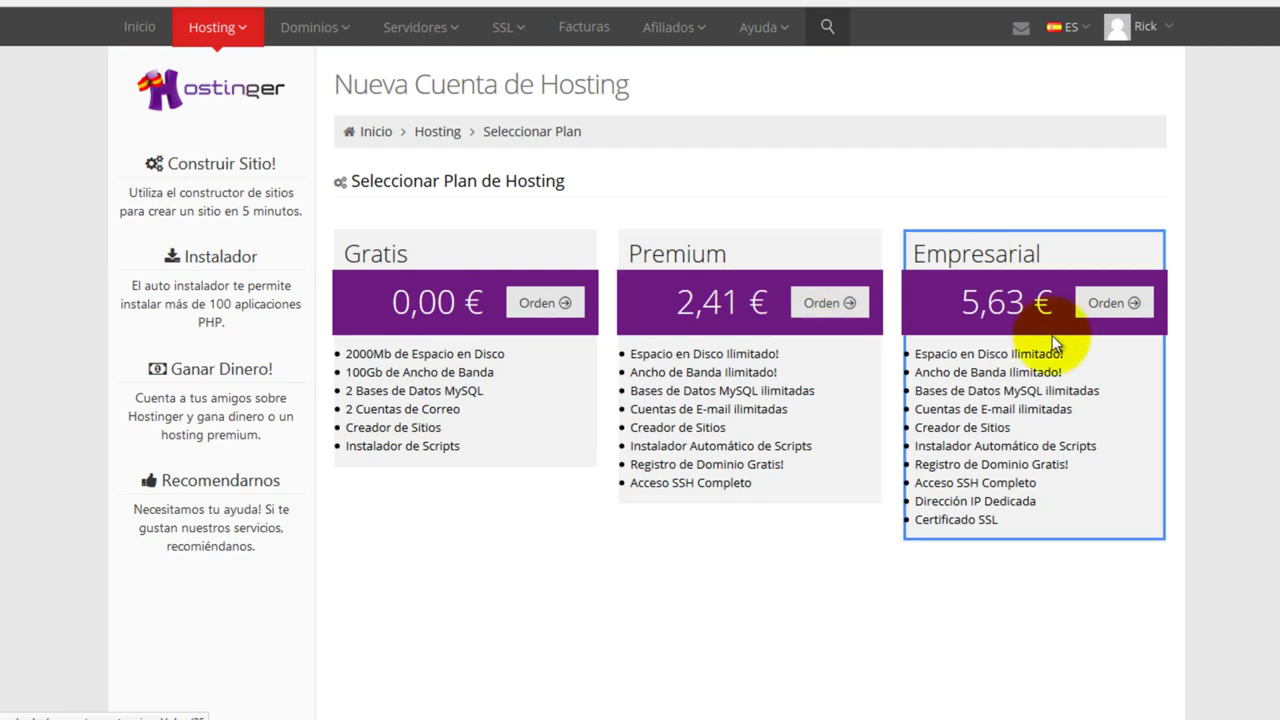
{"action": "left_click", "coordinate": [524, 304]}
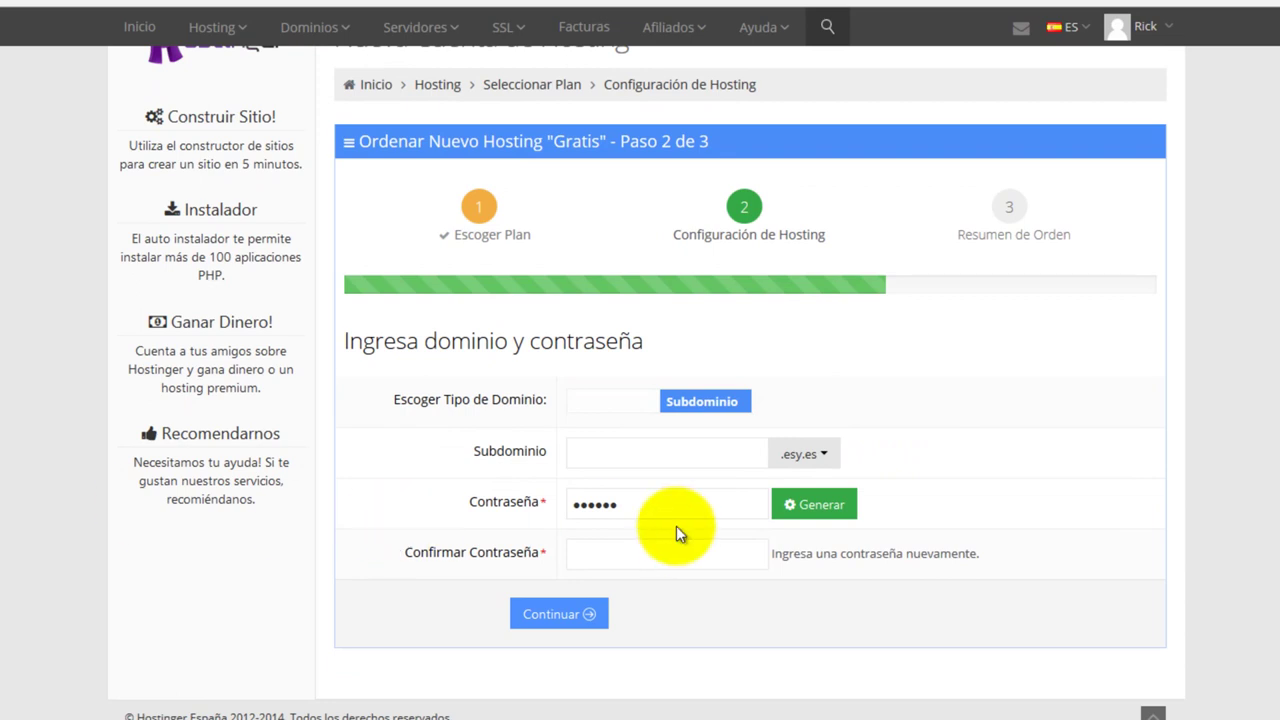
Enter tecnologia as the subdomain, and fill in the account password and its confirmation
{"action": "left_click", "coordinate": [600, 450]}
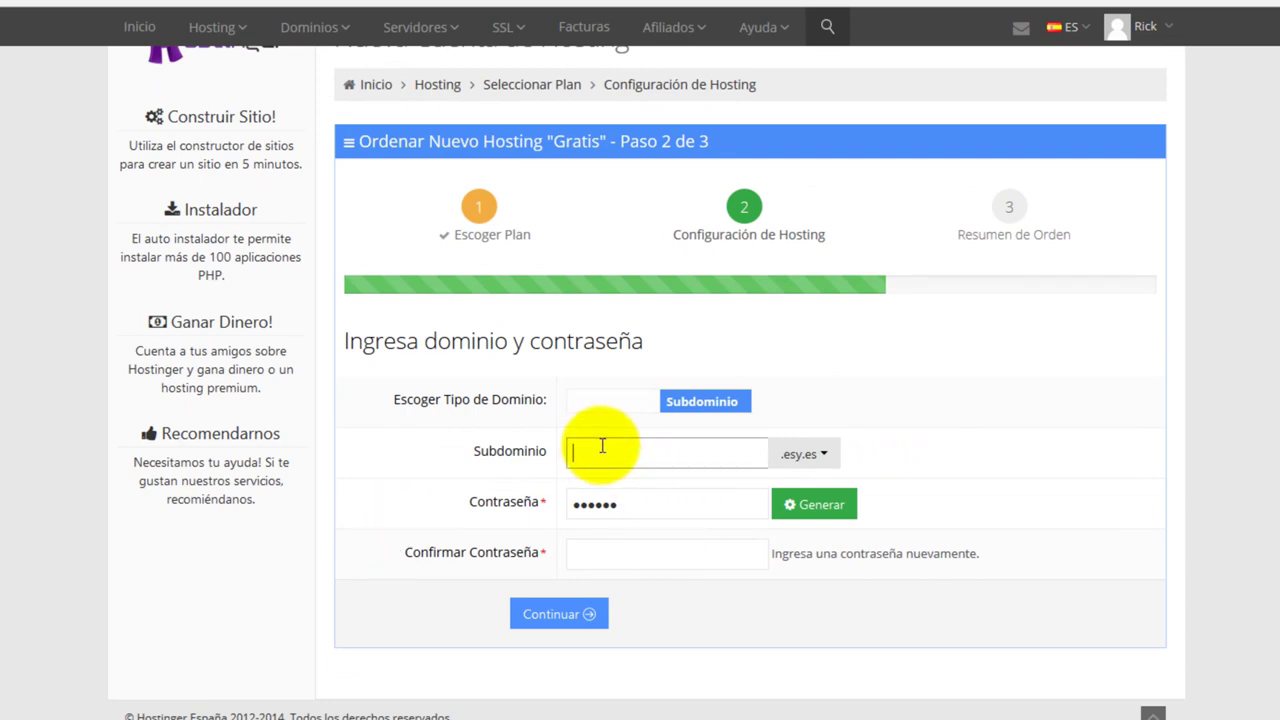
{"action": "type", "text": "tecnologia"}
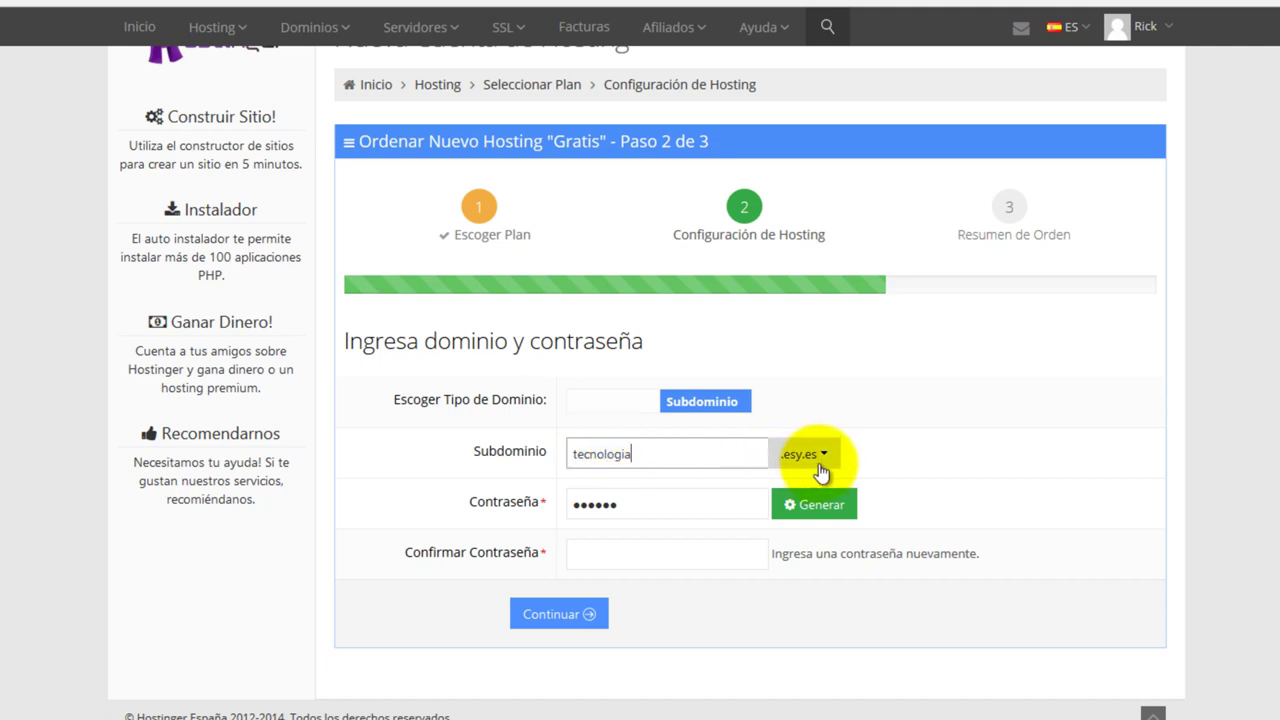
{"action": "left_click_drag", "start_coordinate": [640, 506], "coordinate": [543, 509]}
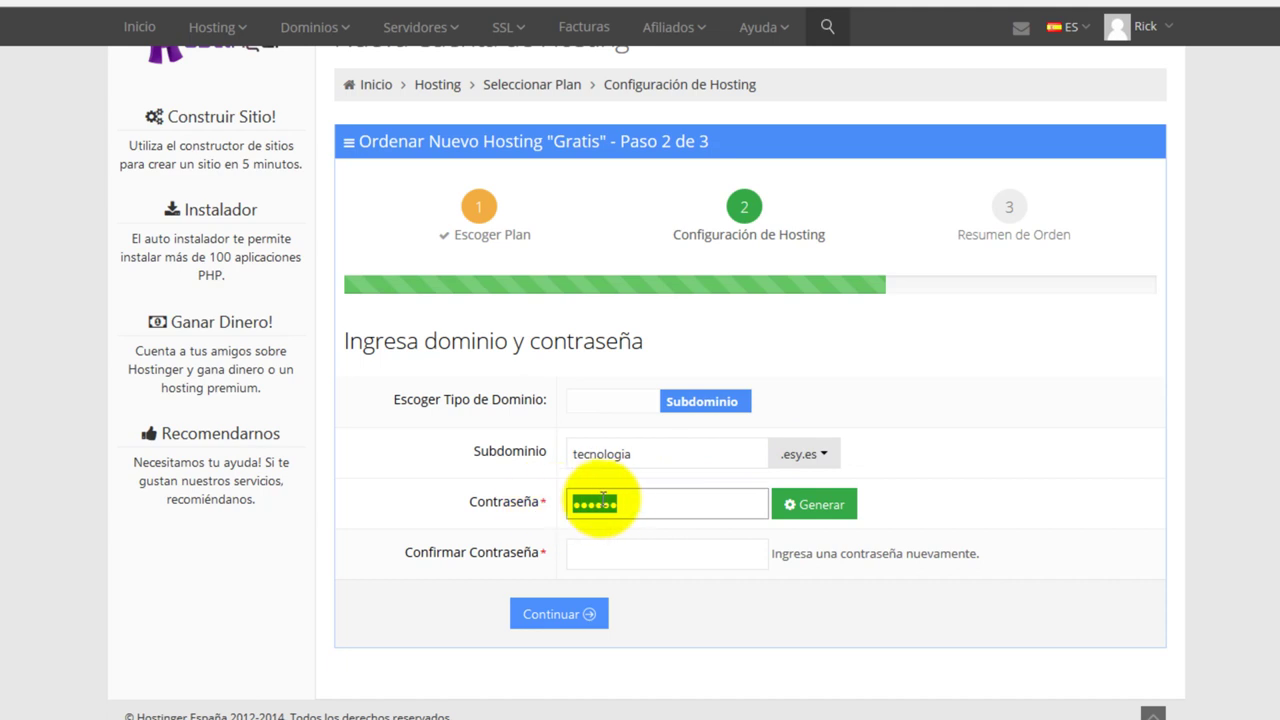
{"action": "type", "text": "••••••"}
{"action": "left_click", "coordinate": [605, 556]}
{"action": "type", "text": "••••••"}
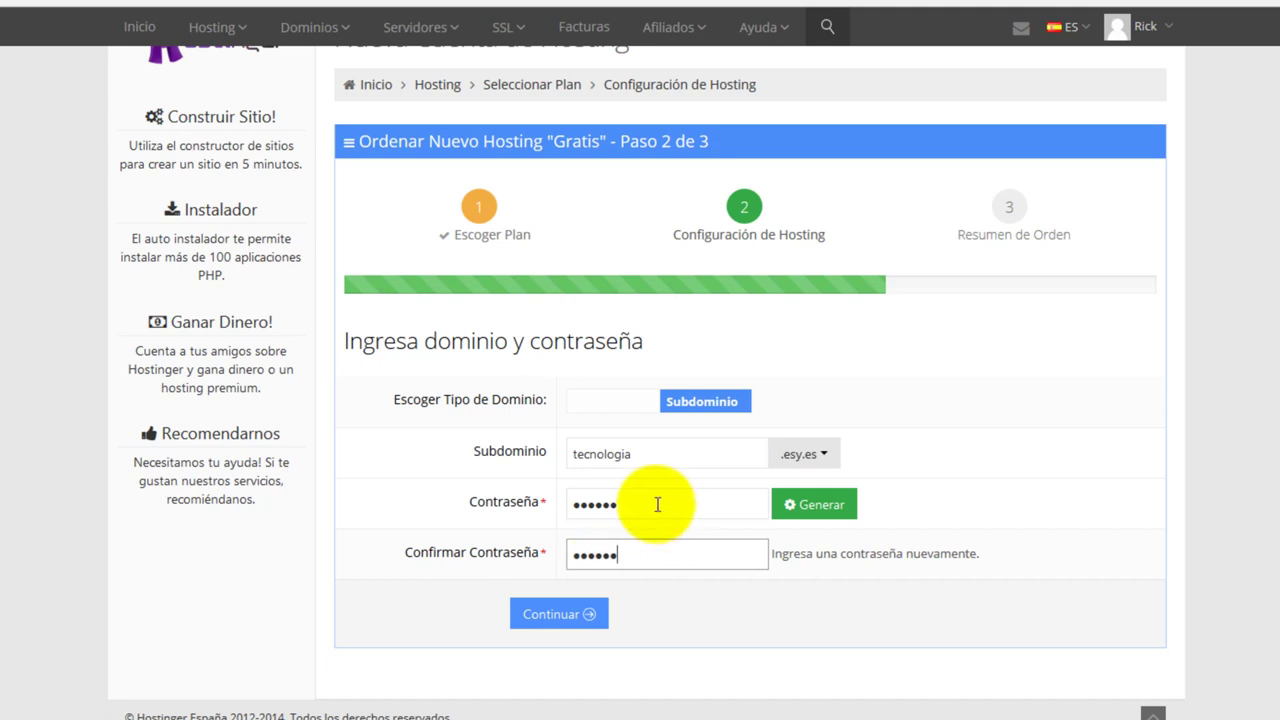
Re-enter the account password and its confirmation, and submit the hosting configuration
{"action": "left_click_drag", "start_coordinate": [663, 509], "coordinate": [503, 517]}
{"action": "type", "text": "••••••"}
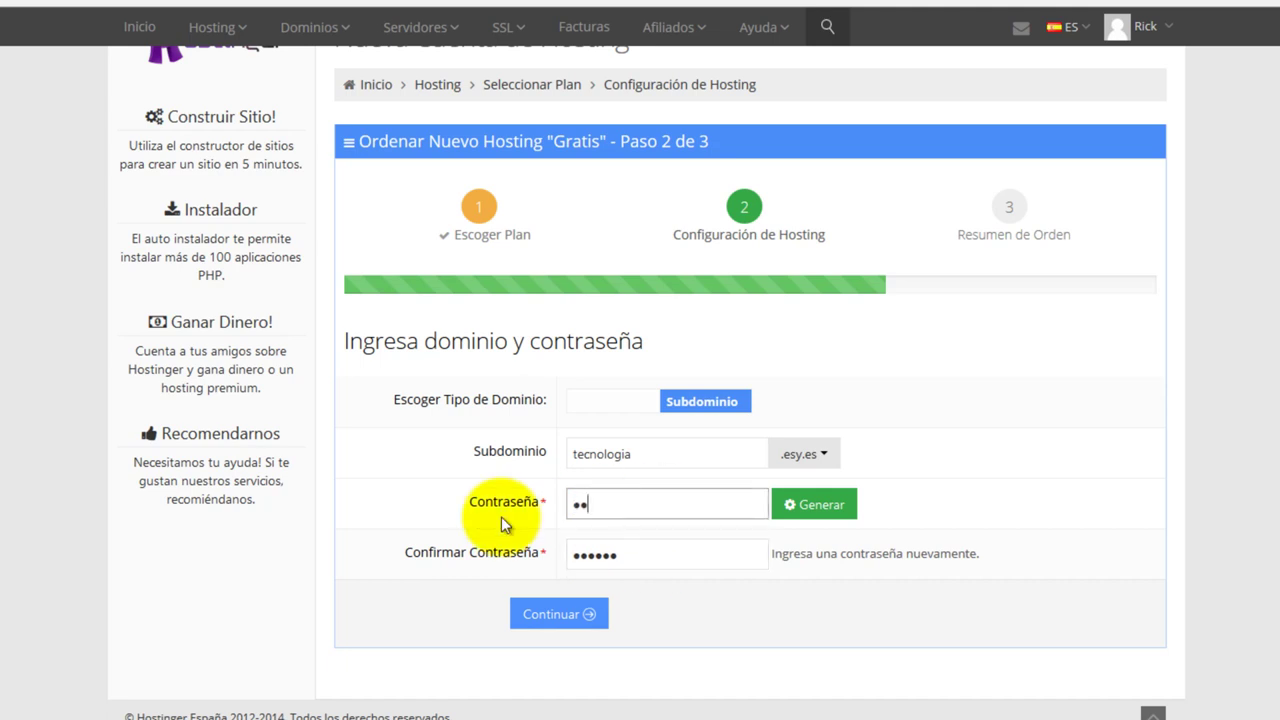
{"action": "left_click_drag", "start_coordinate": [571, 557], "coordinate": [475, 560]}
{"action": "type", "text": "••••••"}
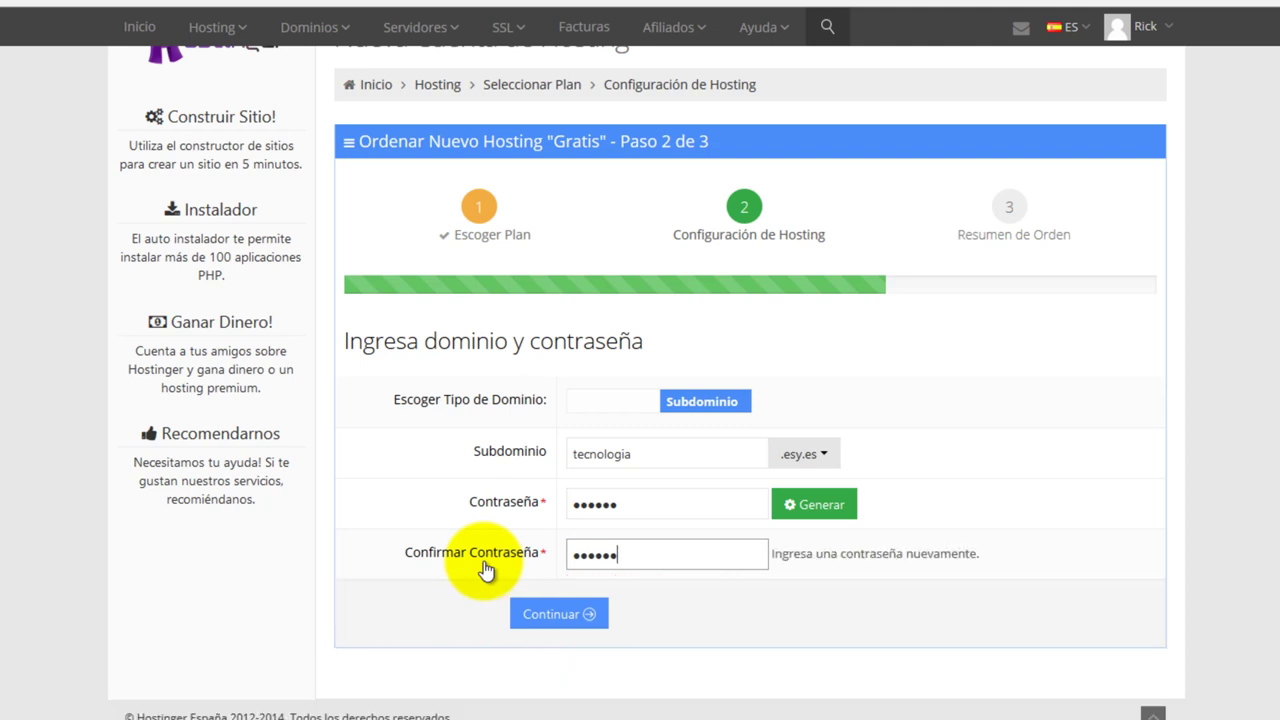
{"action": "left_click", "coordinate": [555, 615]}
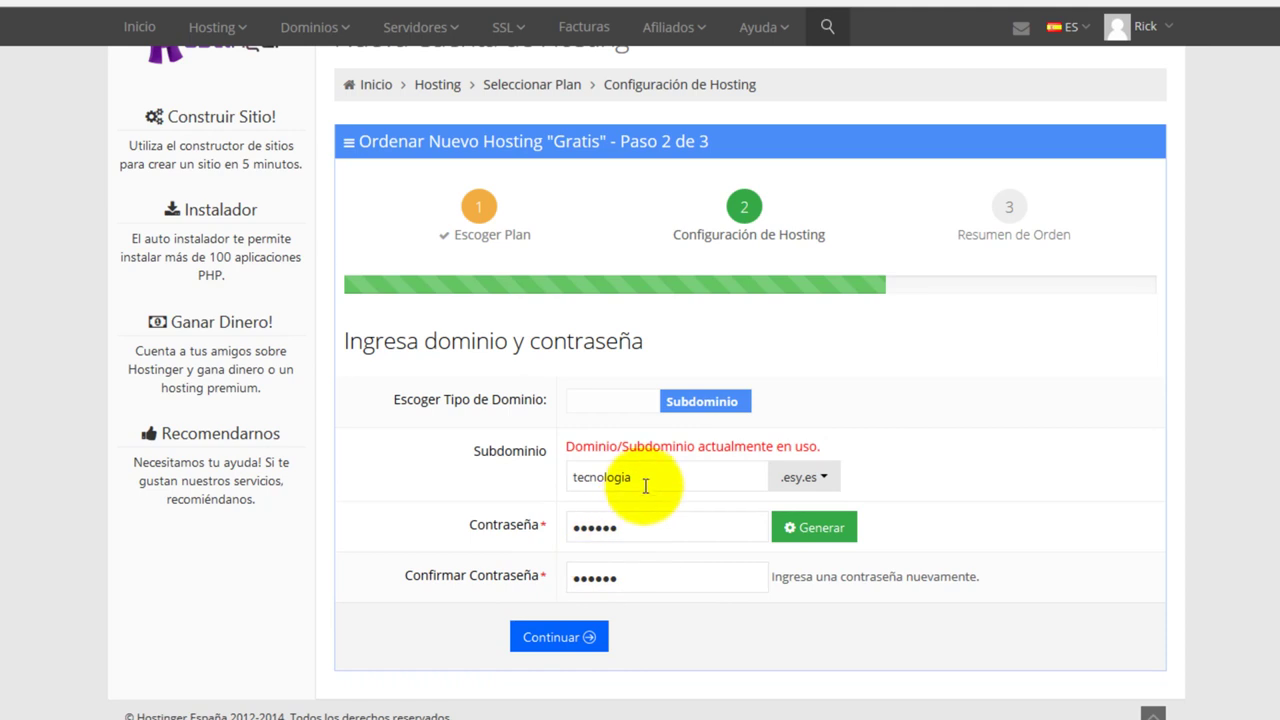
Replace the subdomain with web3000 under .esy.es and continue to the order summary
{"action": "left_click_drag", "start_coordinate": [643, 480], "coordinate": [566, 479]}
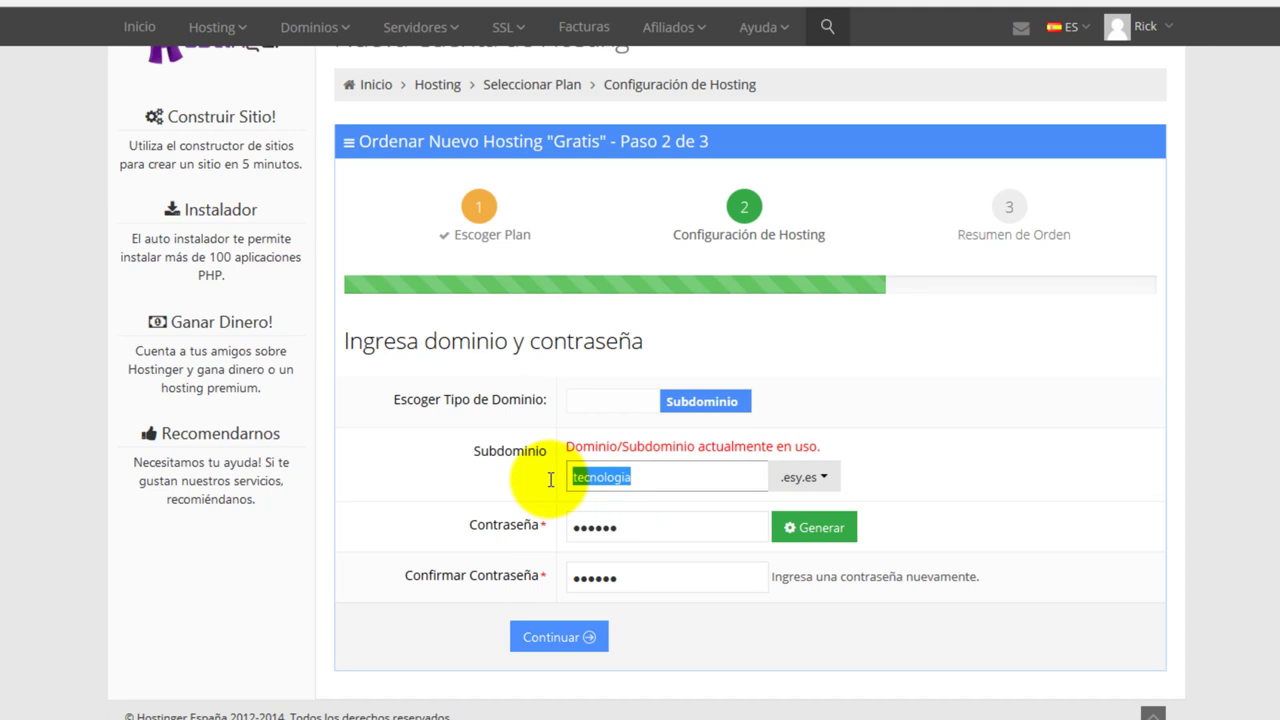
{"action": "type", "text": "web3000"}
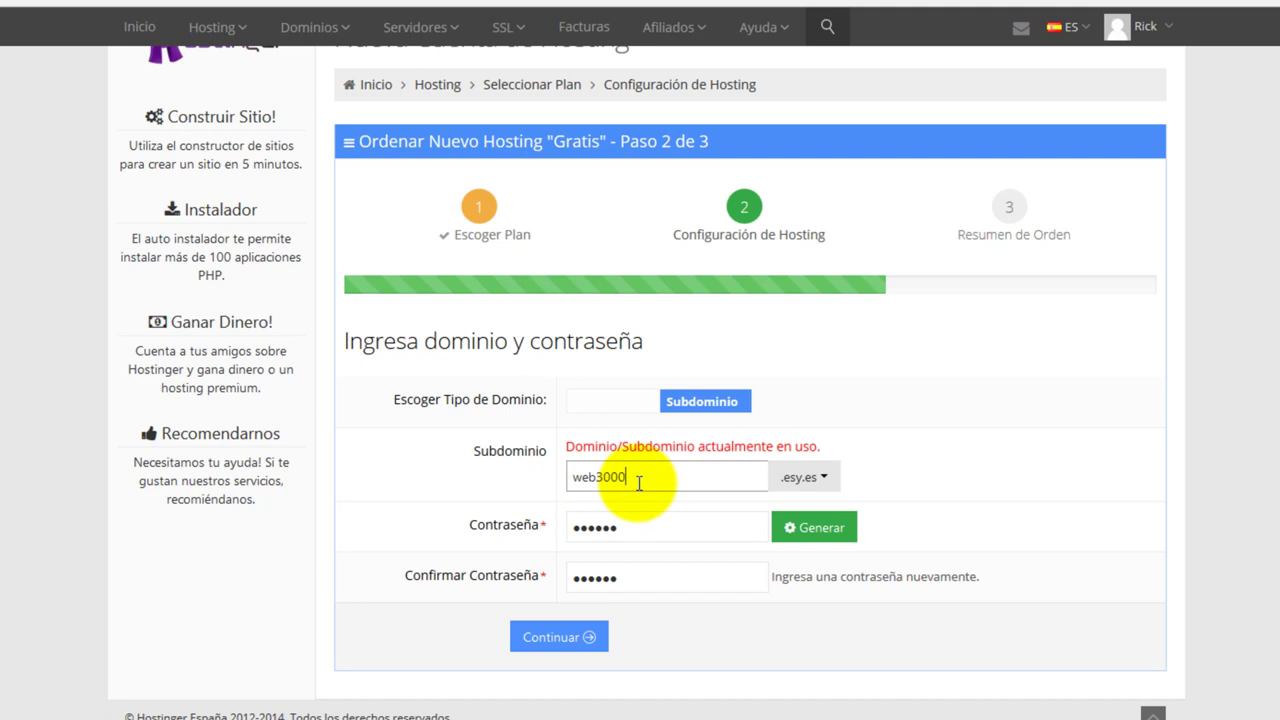
{"action": "left_click", "coordinate": [640, 526]}
{"action": "left_click", "coordinate": [640, 582]}
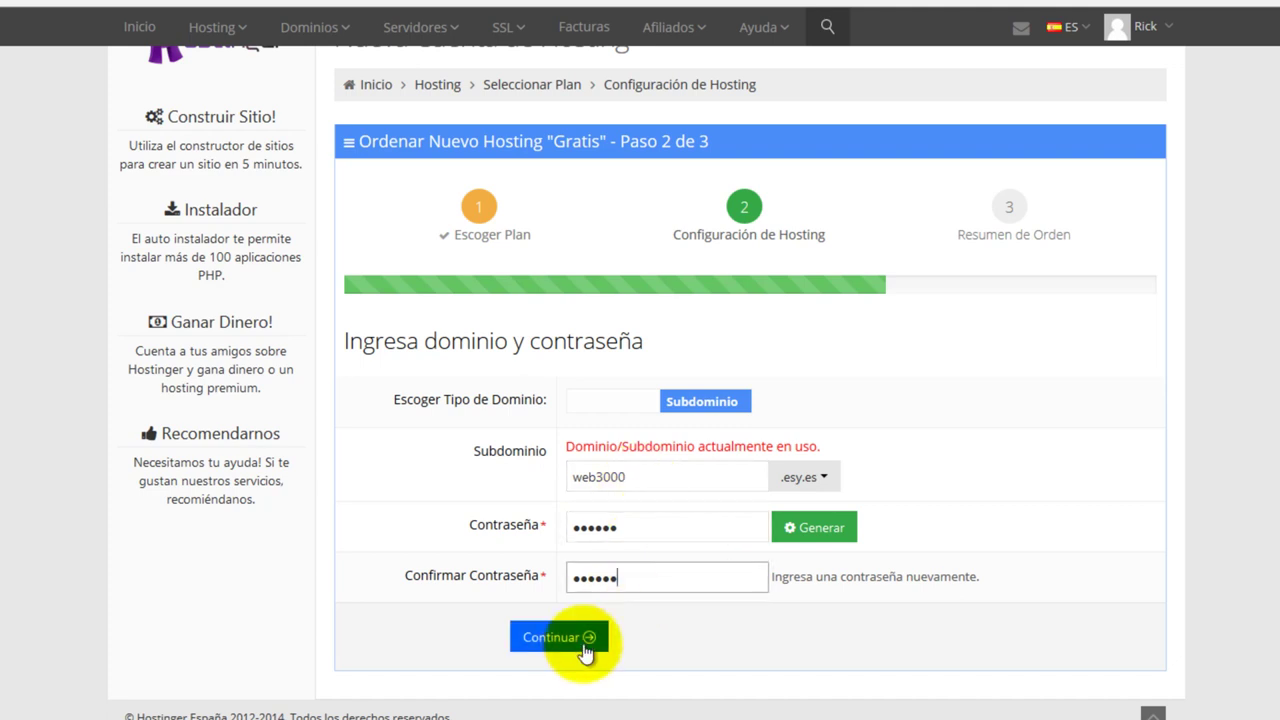
{"action": "left_click", "coordinate": [565, 643]}
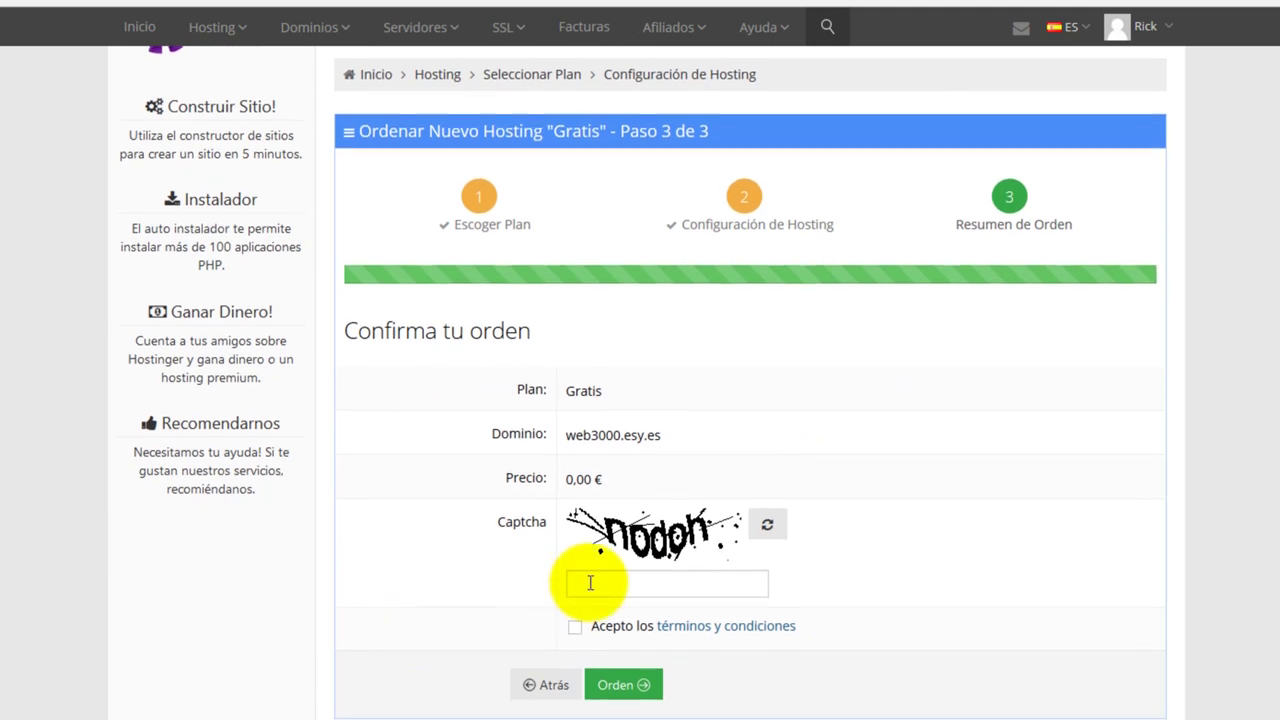
Enter the captcha code, accept the terms and conditions, and place the order for web3000.esy.es
{"action": "left_click", "coordinate": [610, 590]}
{"action": "left_click_drag", "start_coordinate": [661, 437], "coordinate": [566, 438]}
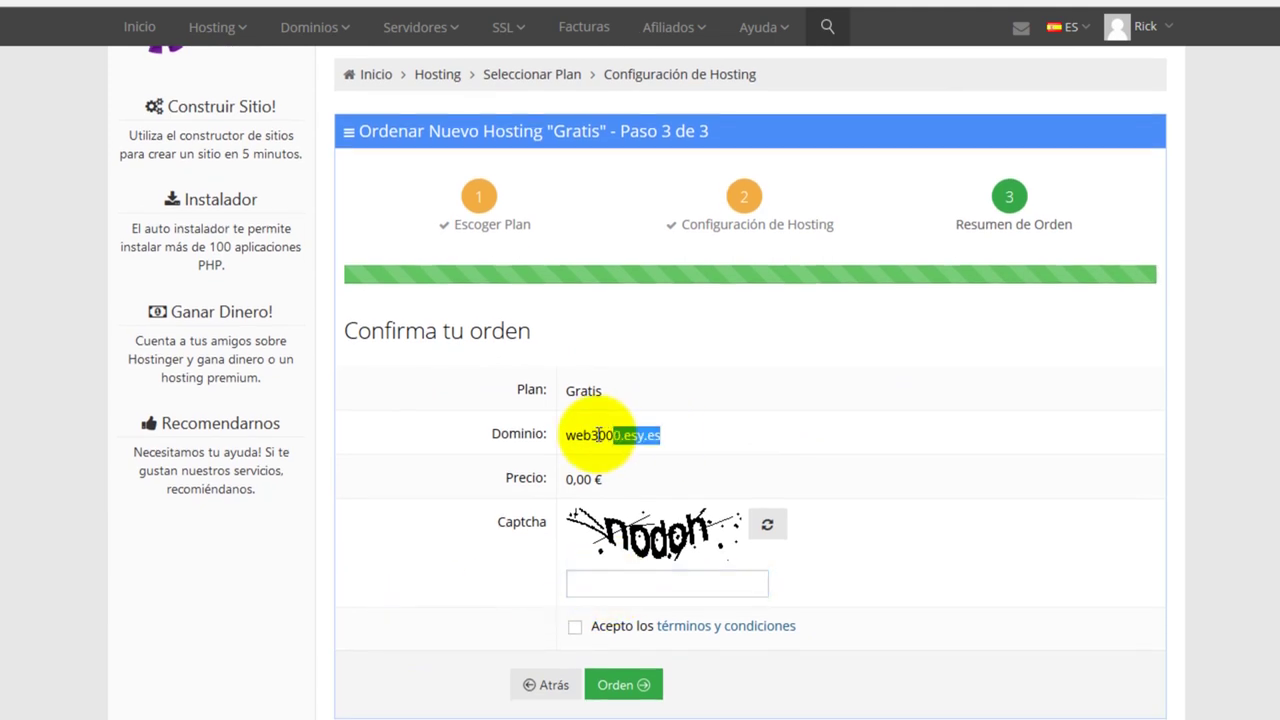
{"action": "left_click", "coordinate": [614, 587]}
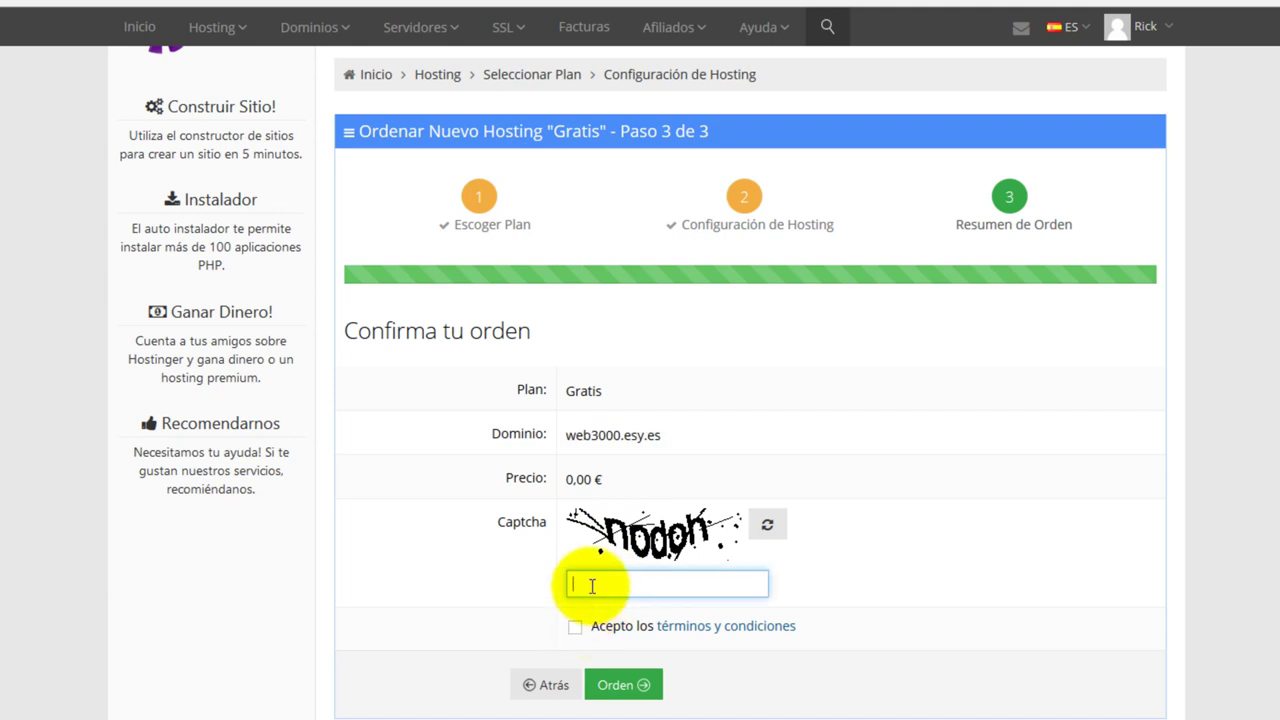
{"action": "type", "text": "nodoh"}
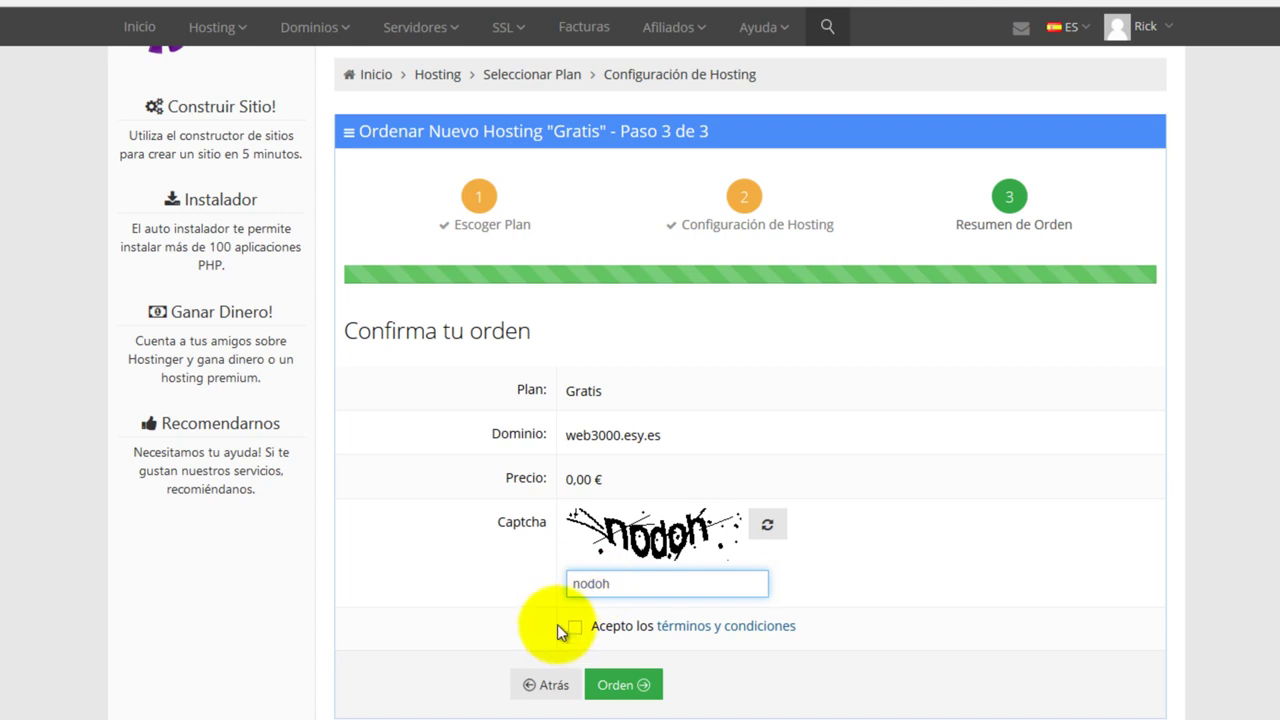
{"action": "left_click", "coordinate": [573, 630]}
{"action": "left_click", "coordinate": [612, 683]}
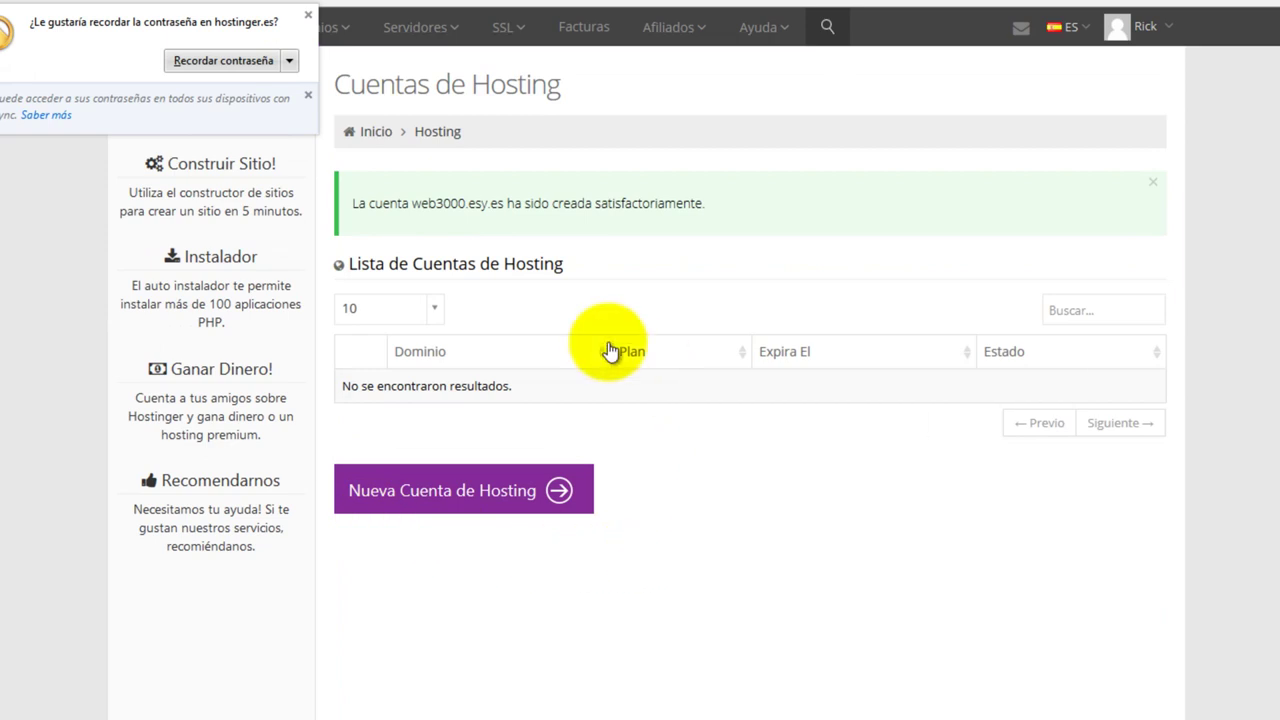
Let the browser remember the site password and reload the list of all hosting accounts
{"action": "left_click", "coordinate": [249, 61]}
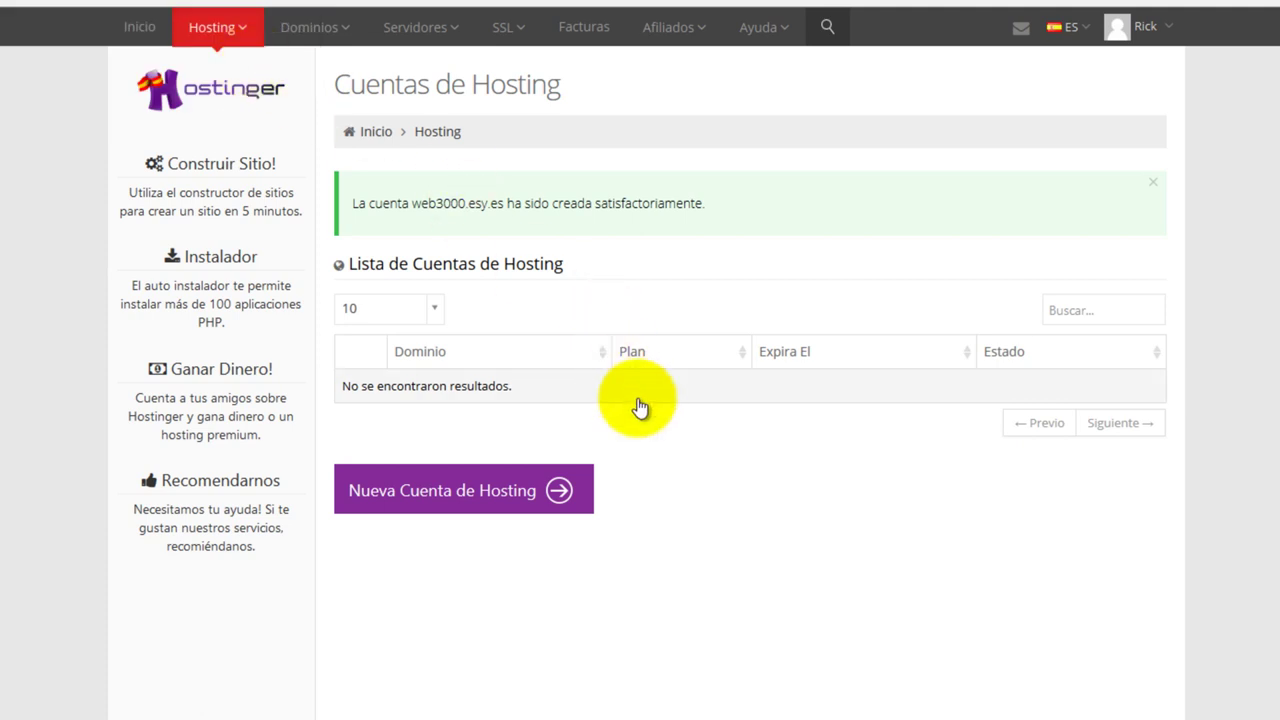
{"action": "mouse_move", "coordinate": [222, 44]}
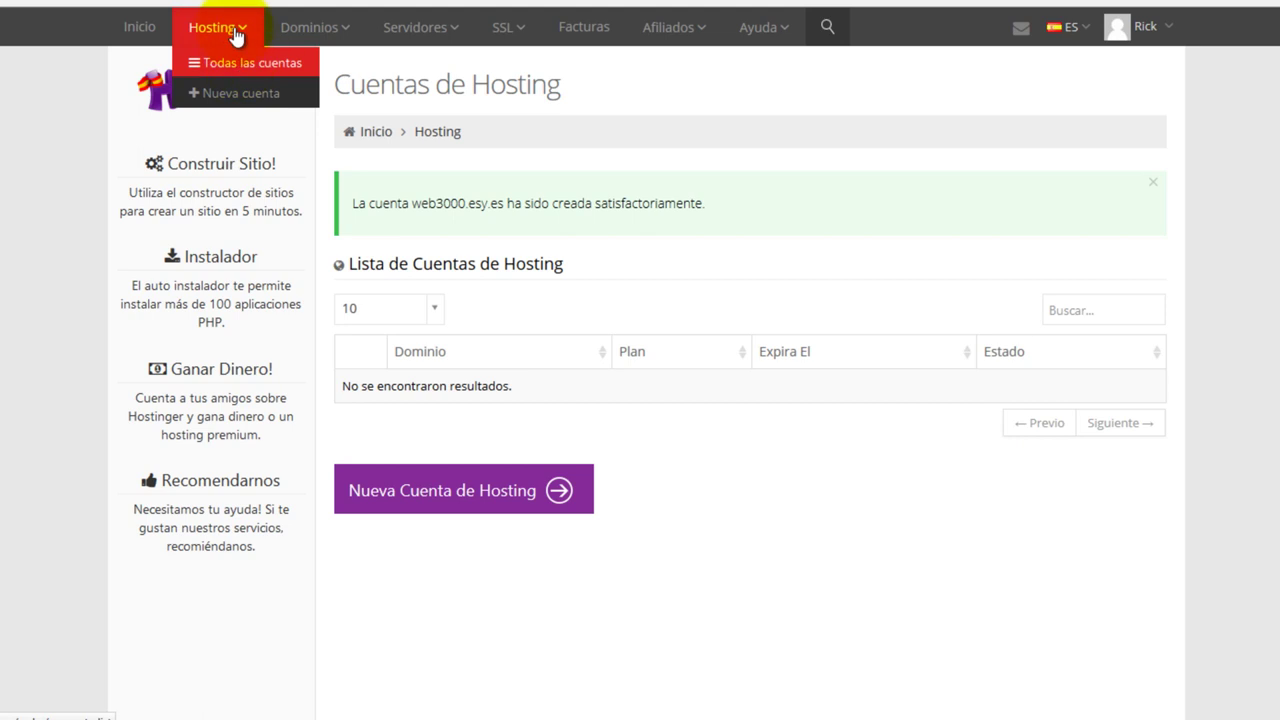
{"action": "left_click", "coordinate": [236, 36]}
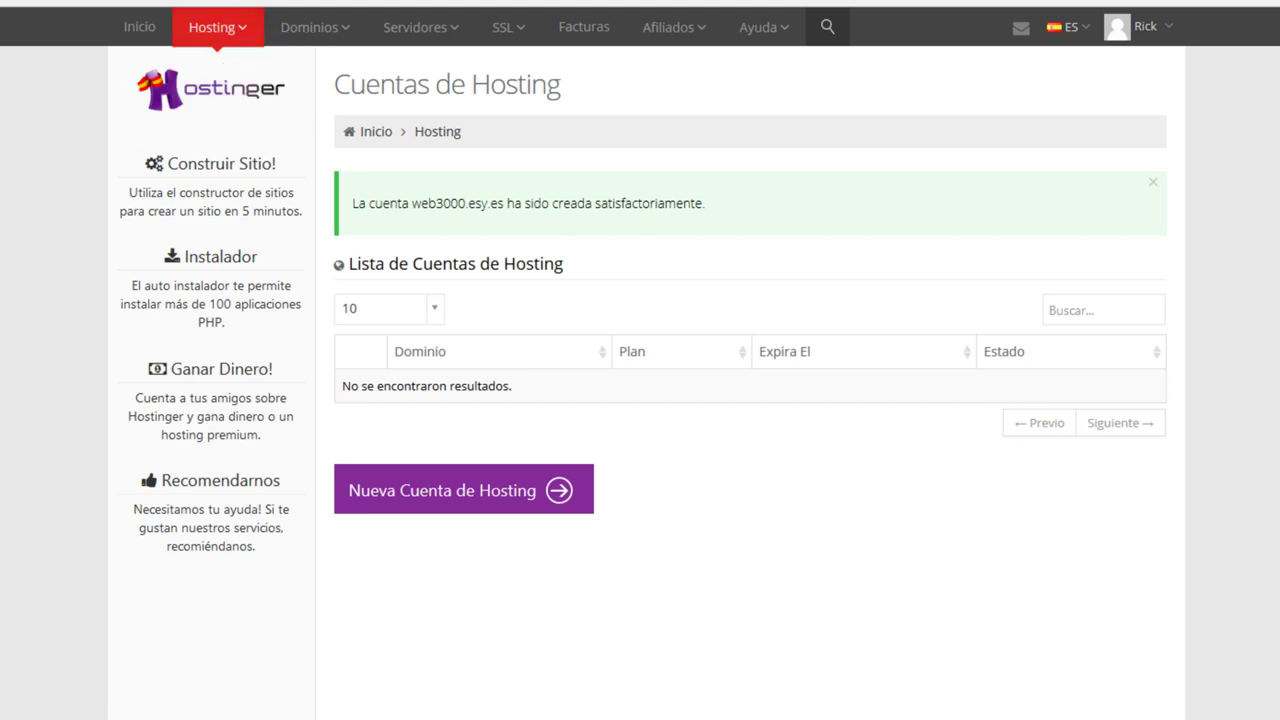
{"action": "left_click", "coordinate": [246, 24]}
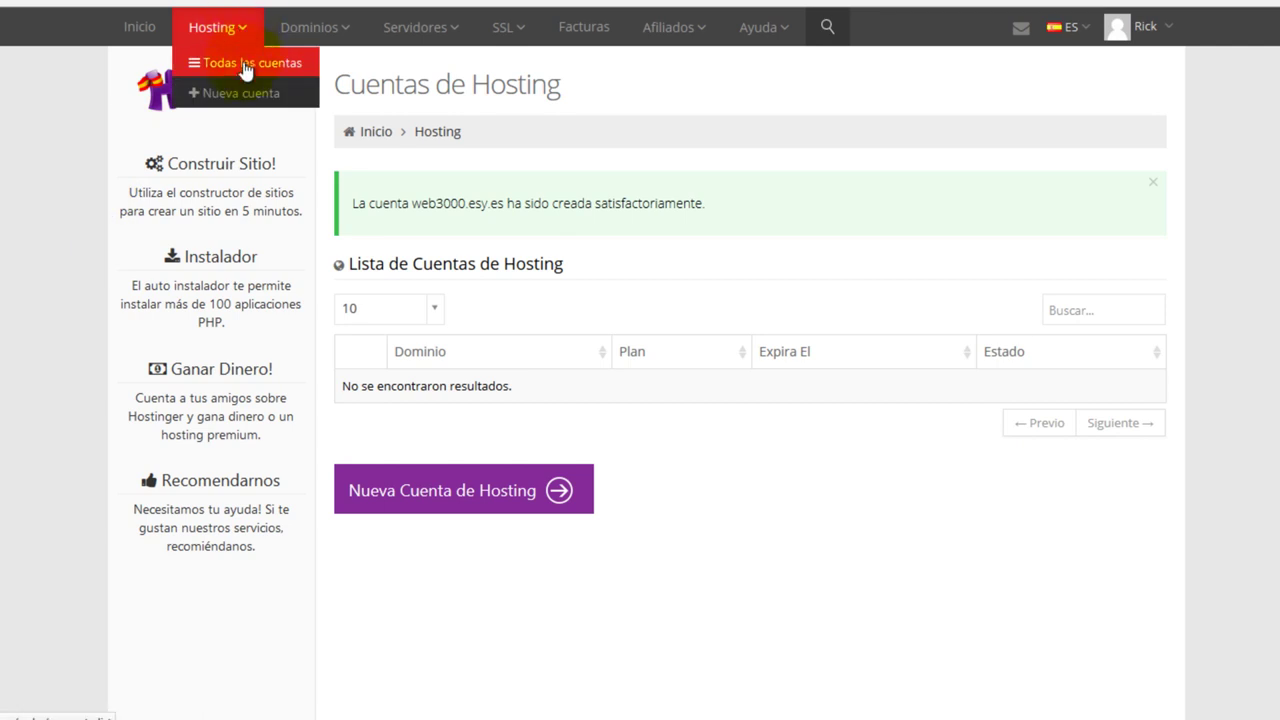
{"action": "left_click", "coordinate": [244, 62]}
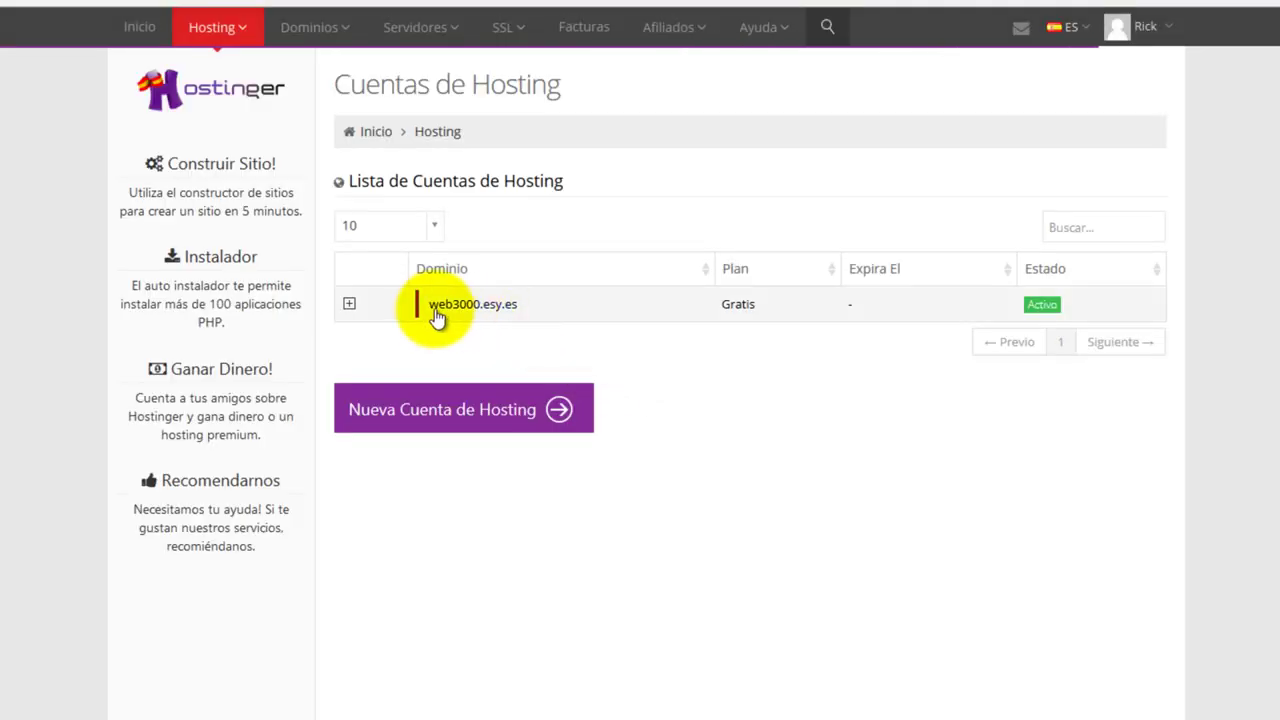
Expand the web3000.esy.es account's options and open its administration panel
{"action": "mouse_move", "coordinate": [1040, 309]}
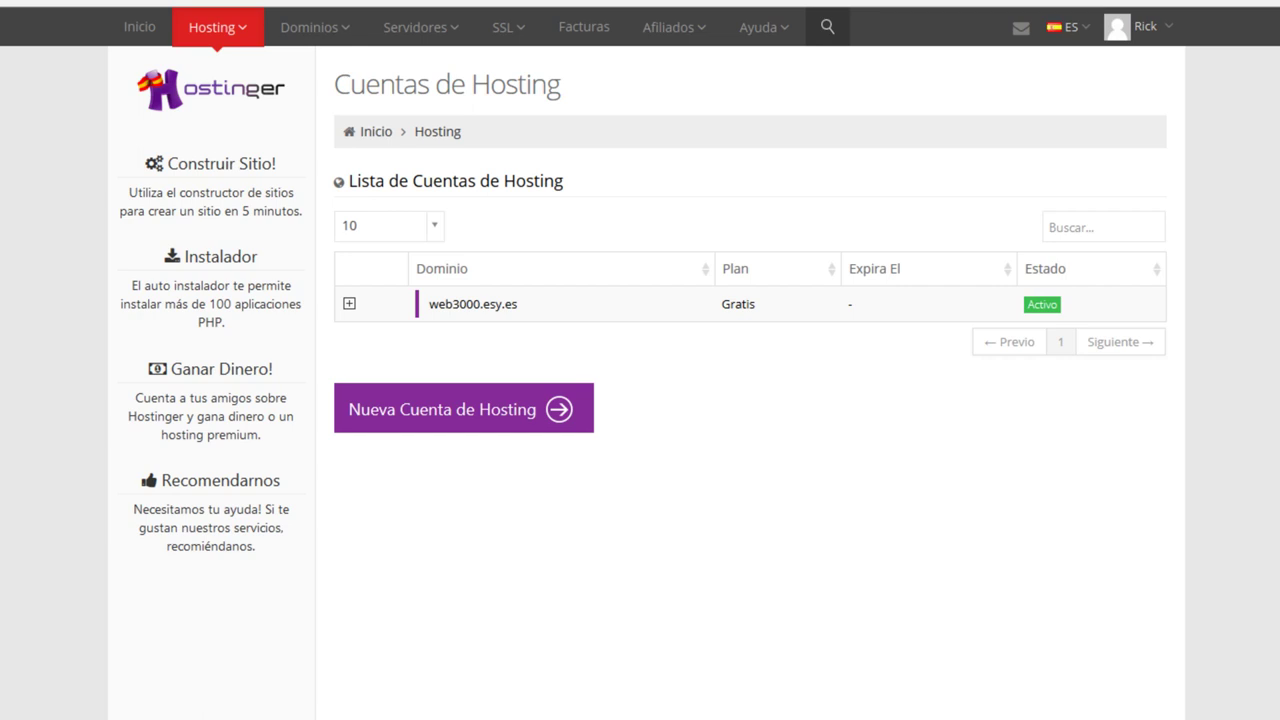
{"action": "left_click", "coordinate": [349, 305]}
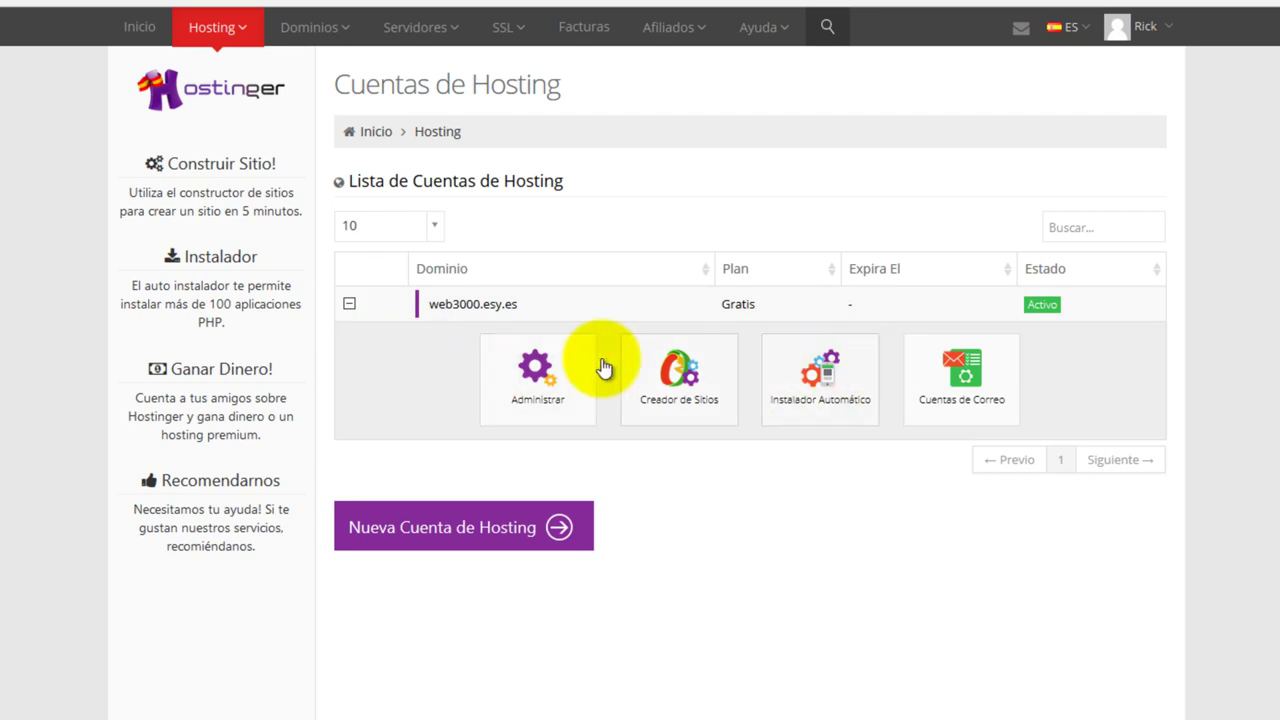
{"action": "left_click", "coordinate": [540, 388]}
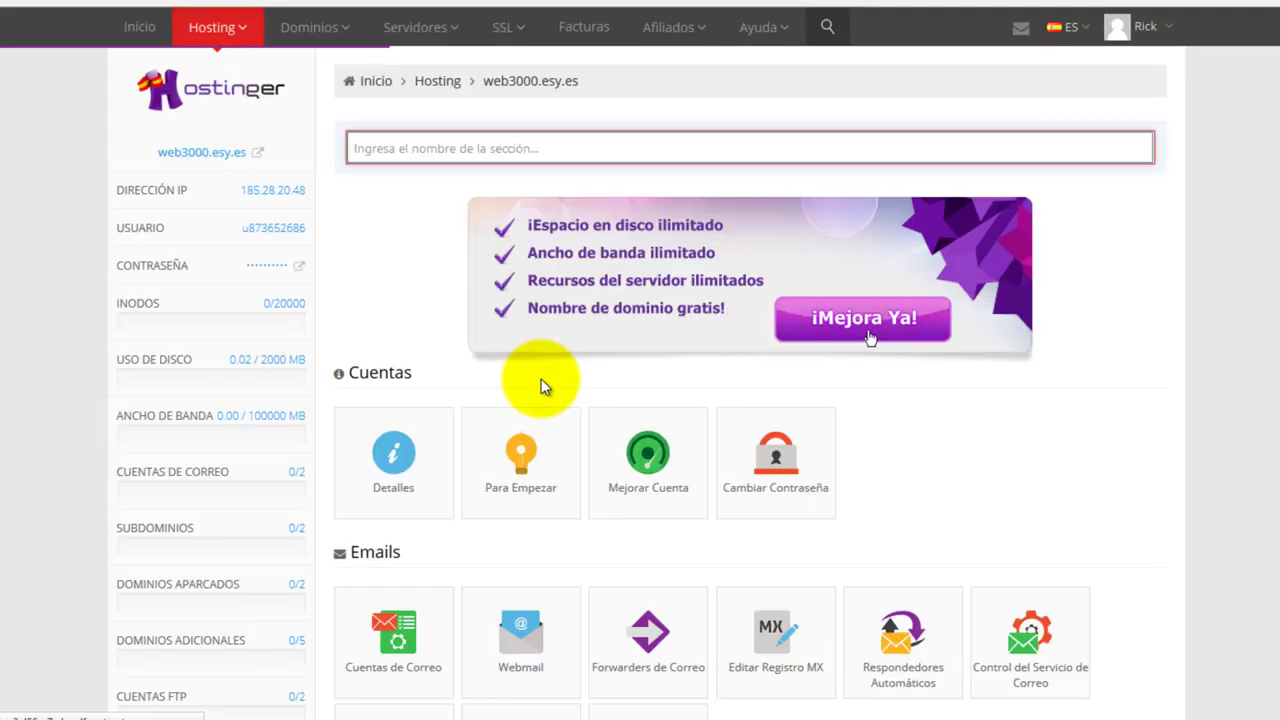
Open the Importar Sitio tool for web3000.esy.es and review which archive formats it accepts
{"action": "scroll", "coordinate": [443, 380], "scroll_direction": "down", "scroll_amount": 1}
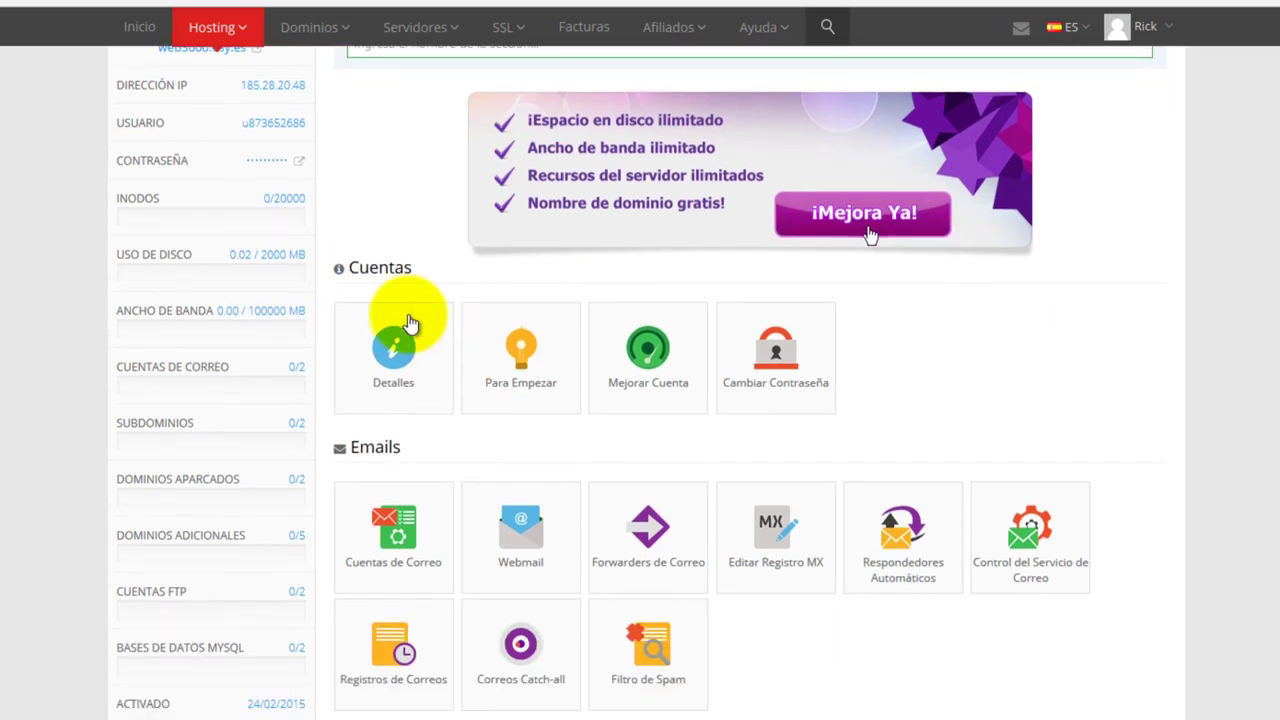
{"action": "scroll", "coordinate": [477, 446], "scroll_direction": "down", "scroll_amount": 1}
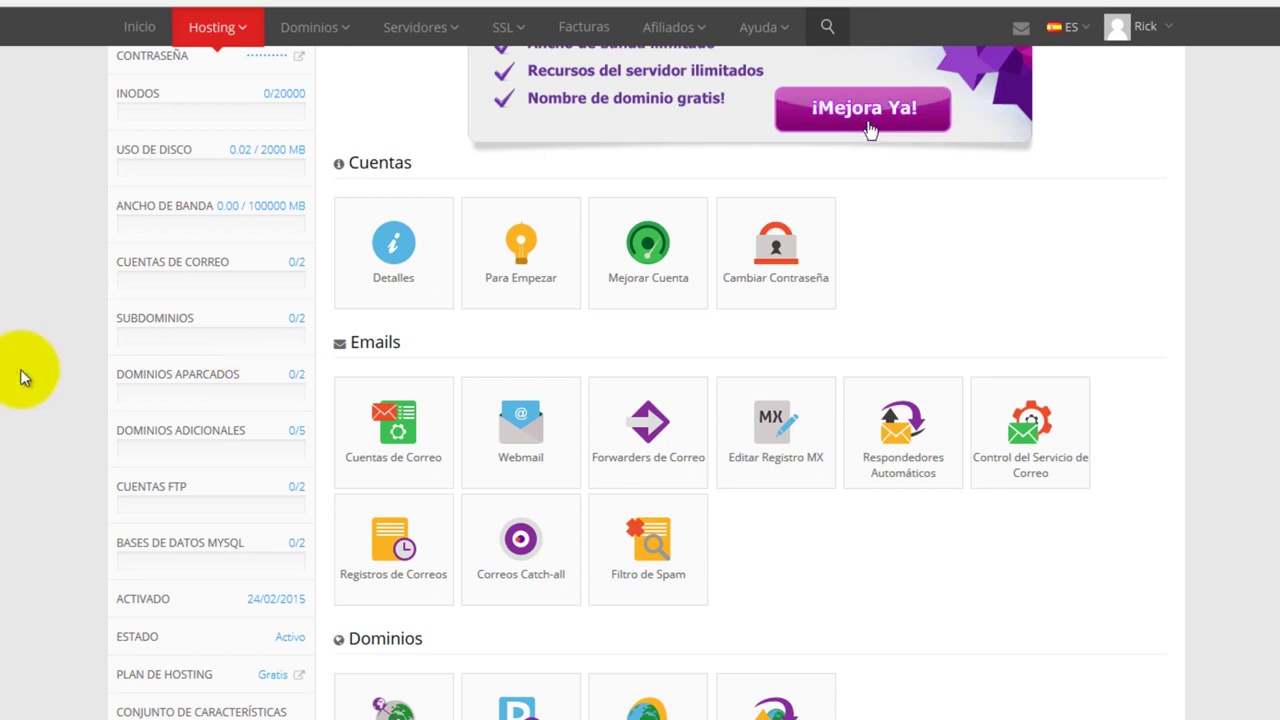
{"action": "scroll", "coordinate": [25, 375], "scroll_direction": "down", "scroll_amount": 5}
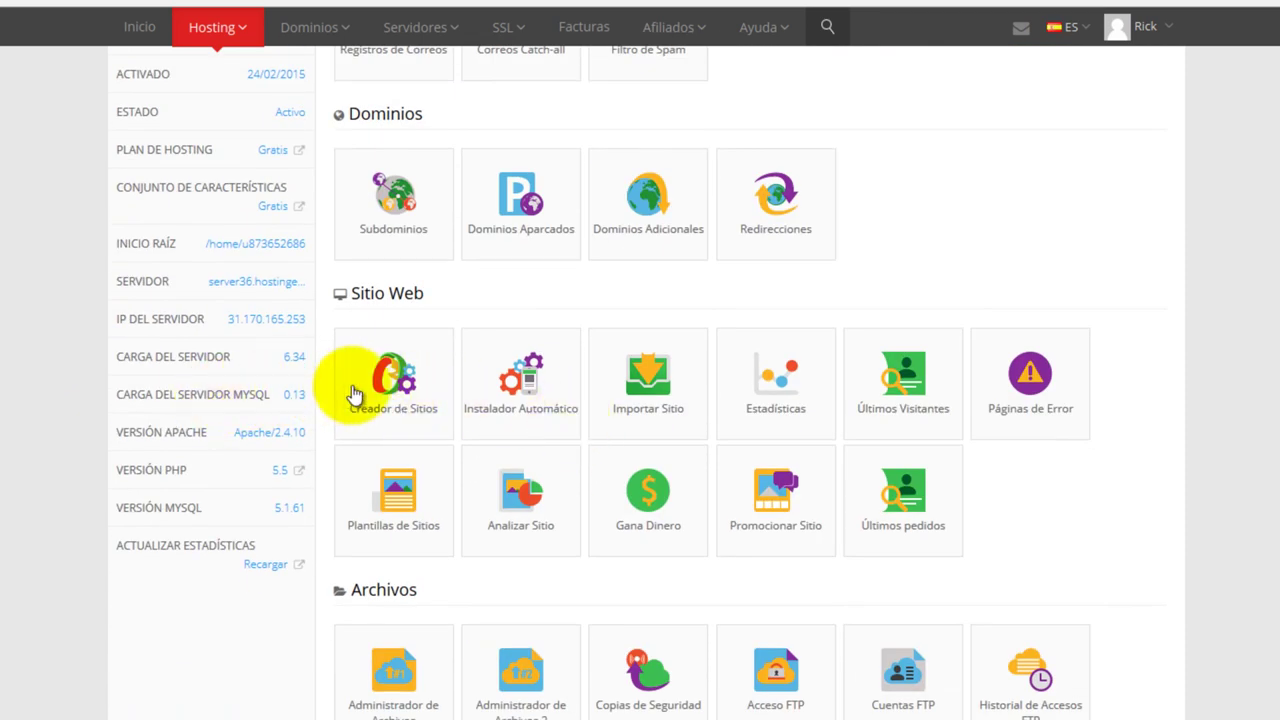
{"action": "left_click", "coordinate": [650, 393]}
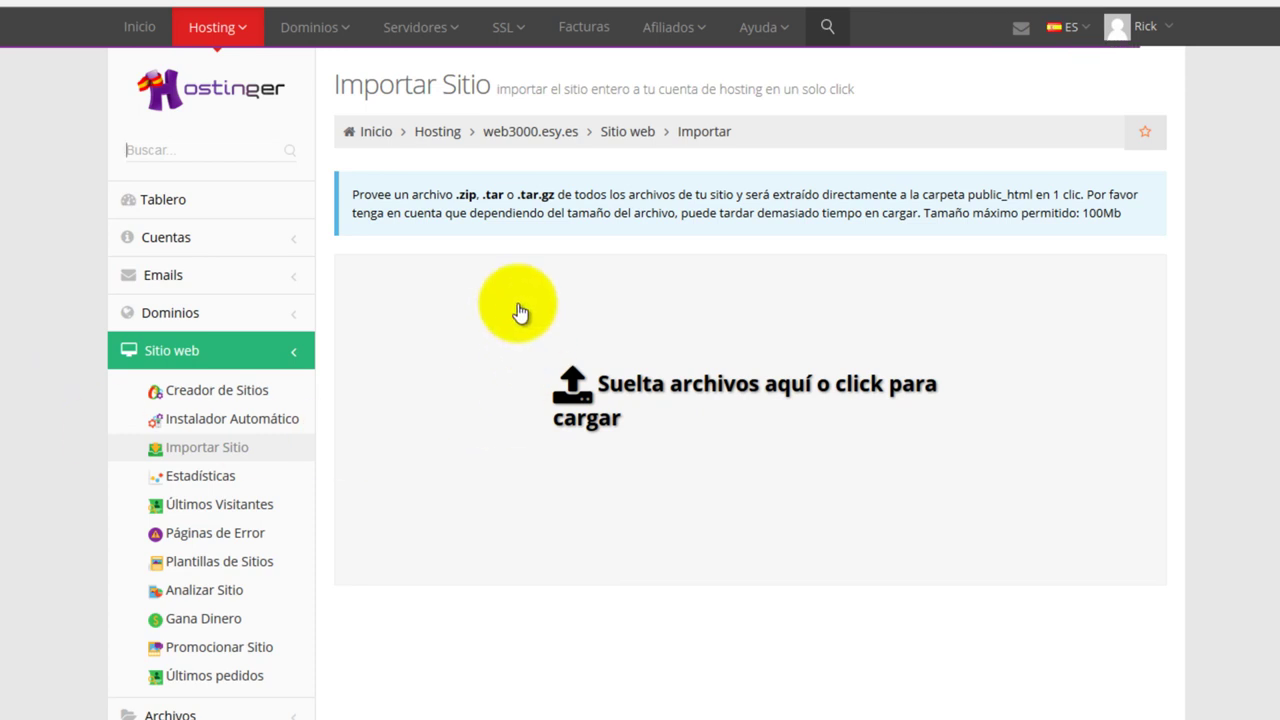
{"action": "left_click_drag", "start_coordinate": [455, 195], "coordinate": [517, 199]}
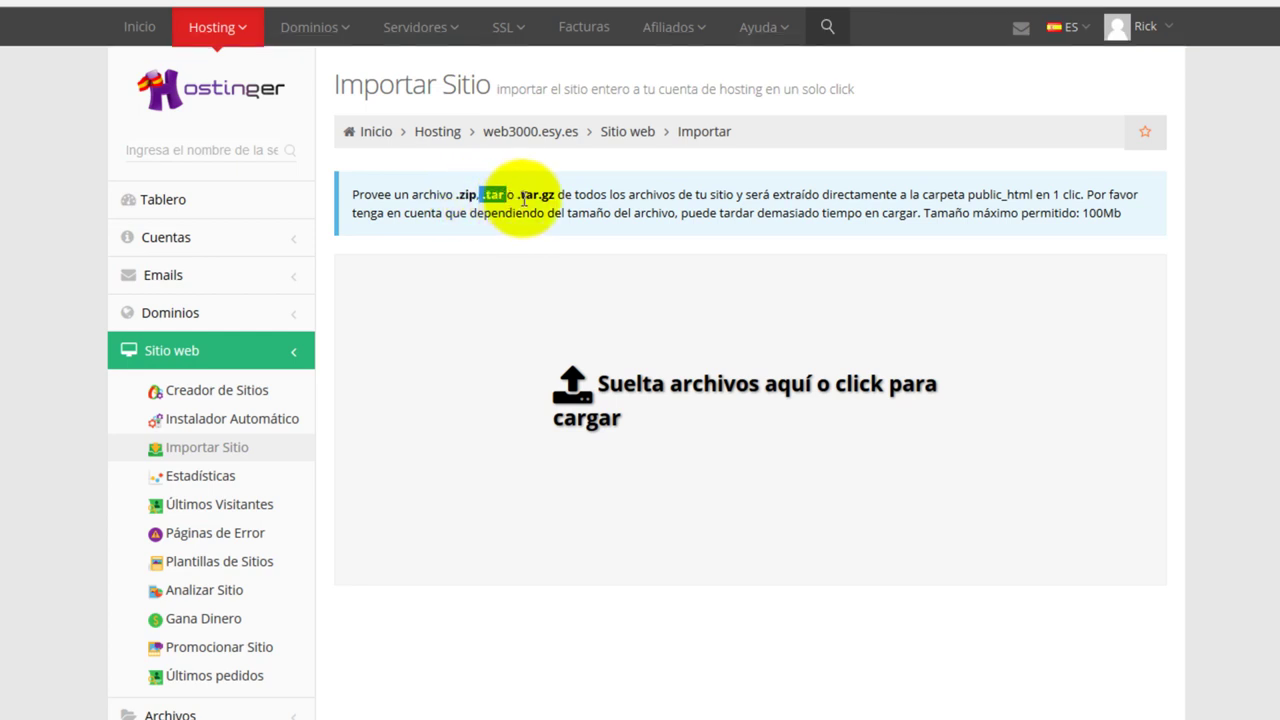
{"action": "left_click", "coordinate": [487, 195]}
{"action": "left_click_drag", "start_coordinate": [480, 195], "coordinate": [556, 195]}
{"action": "left_click", "coordinate": [457, 195], "text": "shift"}
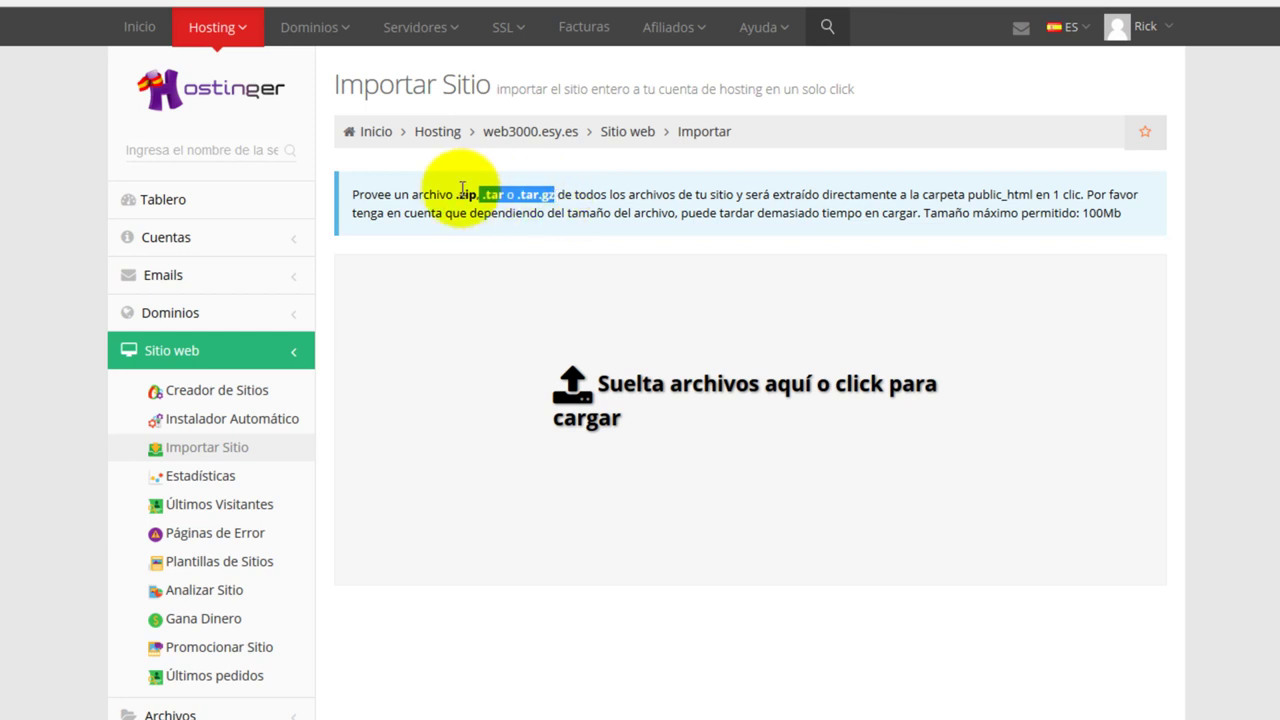
Highlight the .zip format in the import instructions, and switch to the desktop to select the web folder
{"action": "left_click_drag", "start_coordinate": [456, 195], "coordinate": [477, 197]}
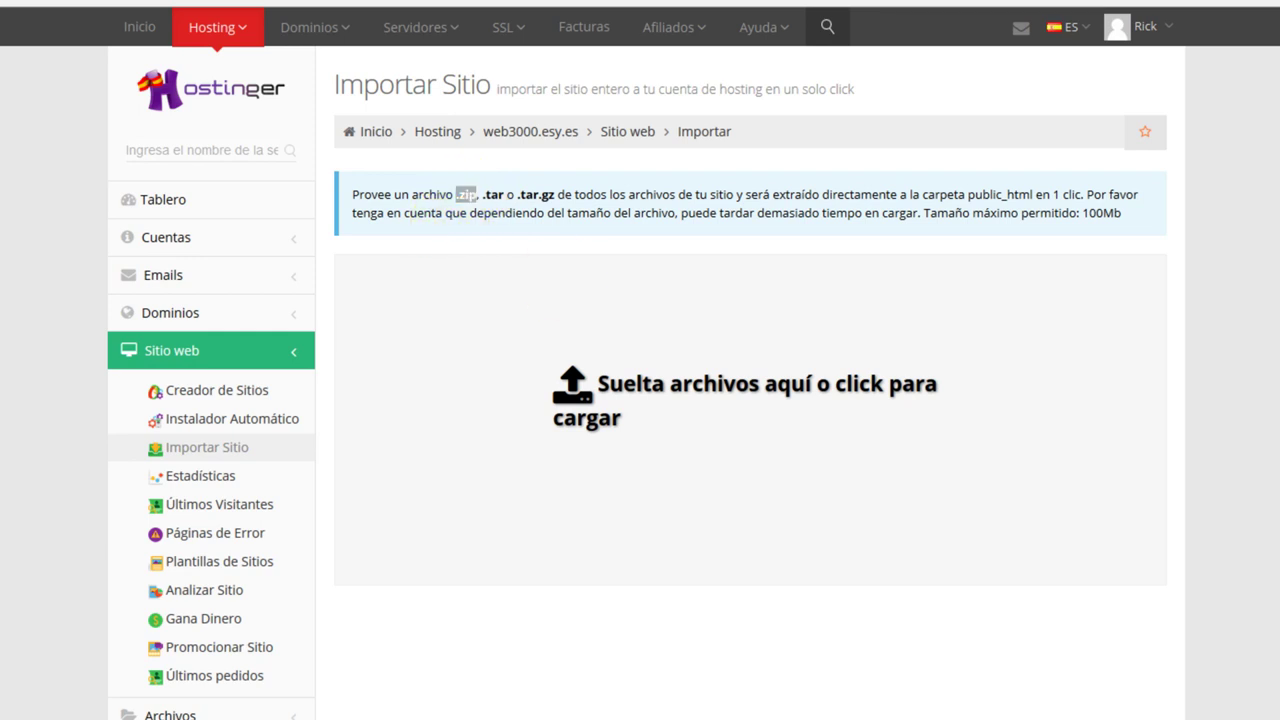
{"action": "key", "text": "super+d"}
{"action": "left_click_drag", "start_coordinate": [647, 200], "coordinate": [509, 84]}
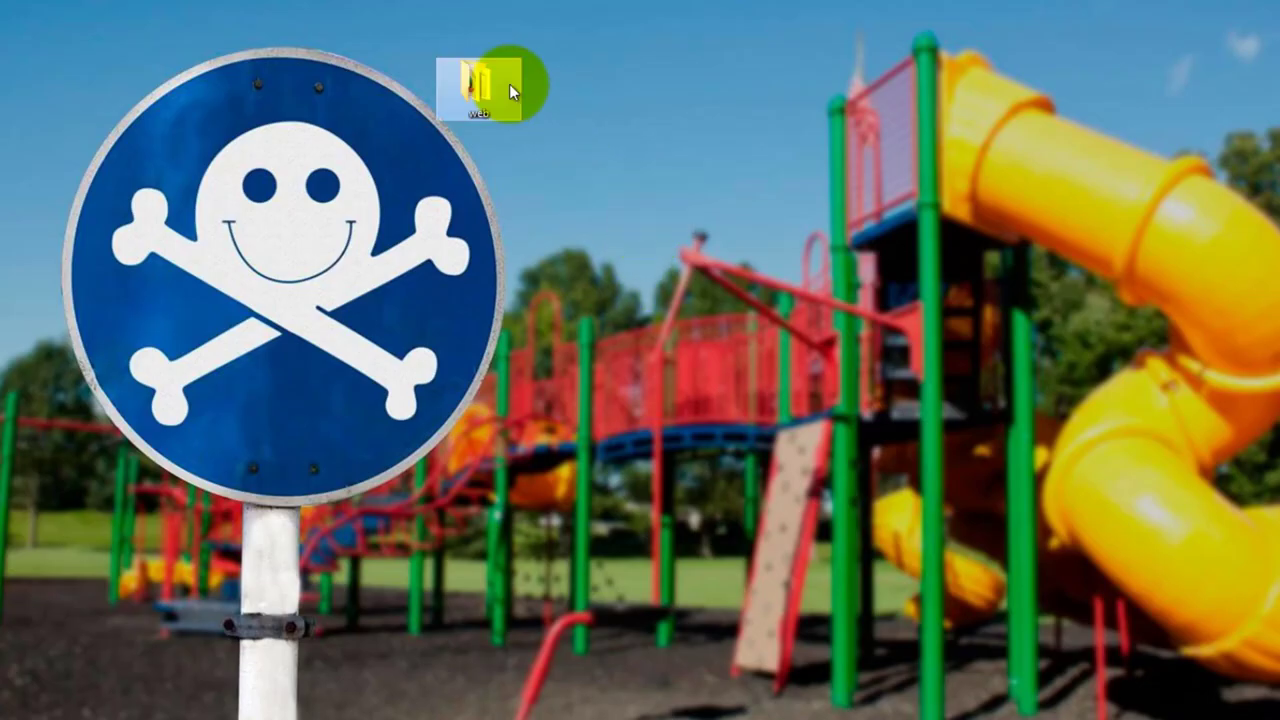
{"action": "right_click", "coordinate": [509, 84]}
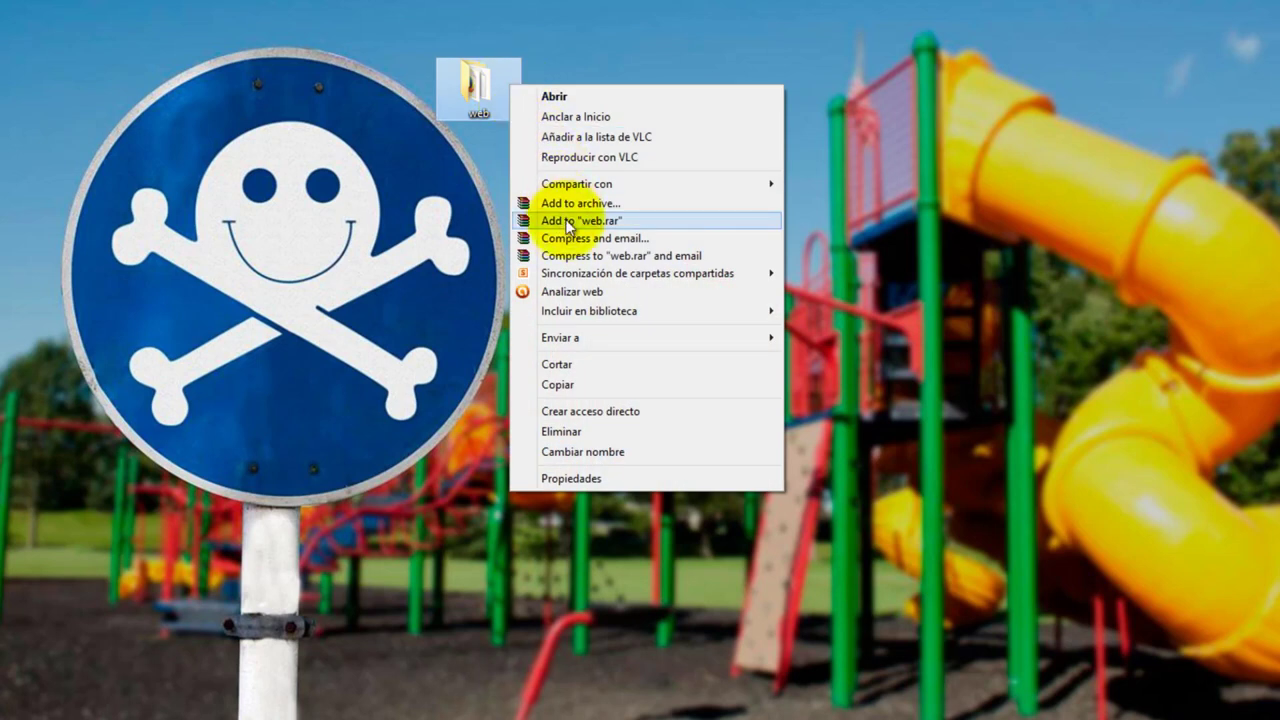
{"action": "mouse_move", "coordinate": [592, 338]}
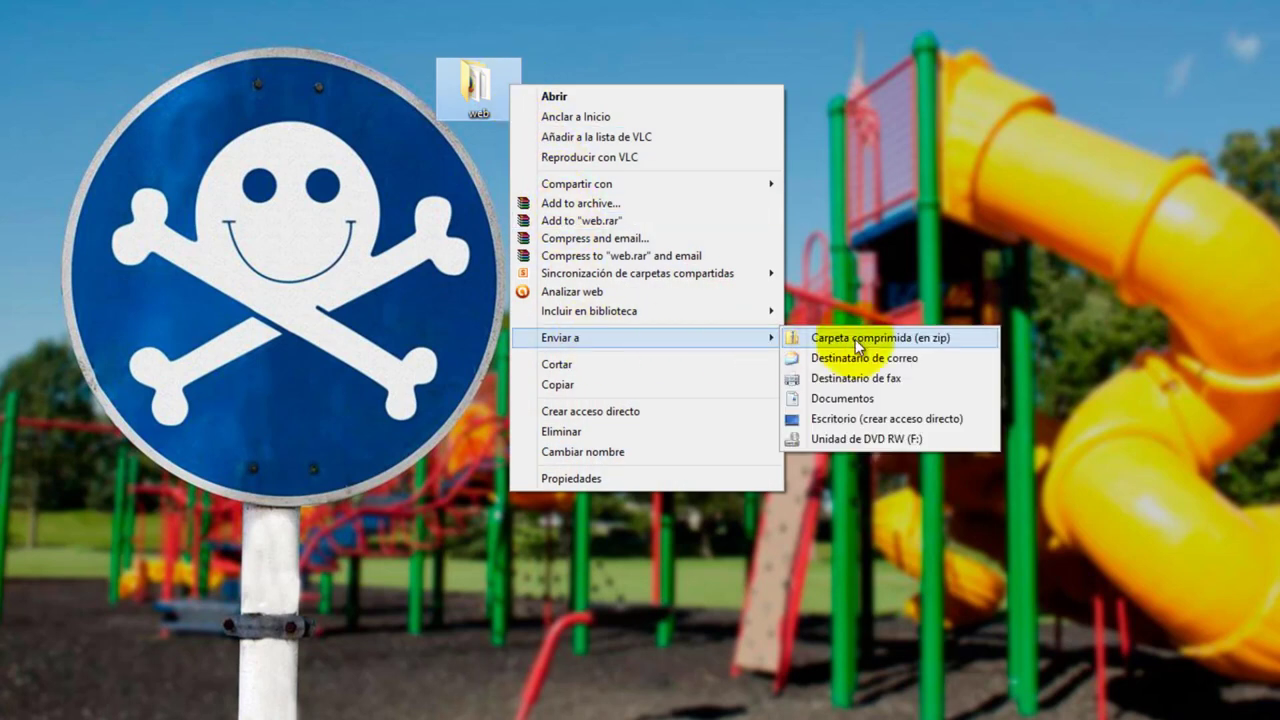
{"action": "left_click", "coordinate": [566, 205]}
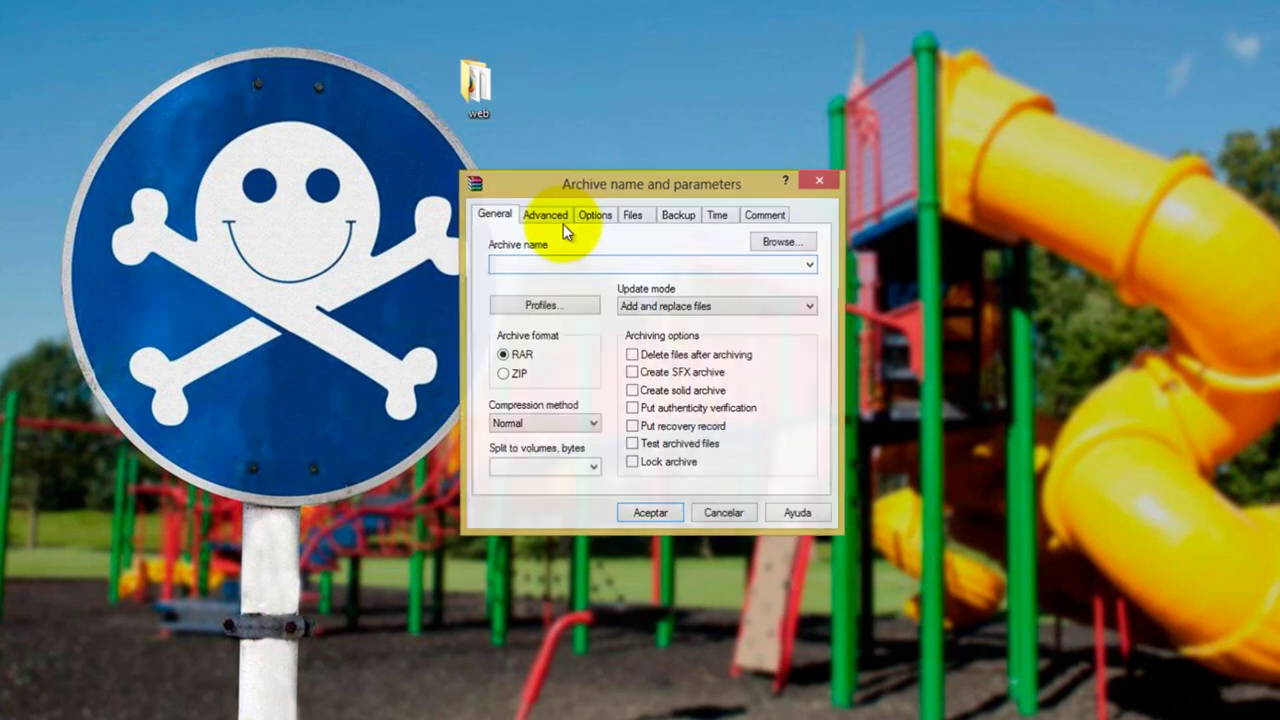
{"action": "left_click", "coordinate": [501, 376]}
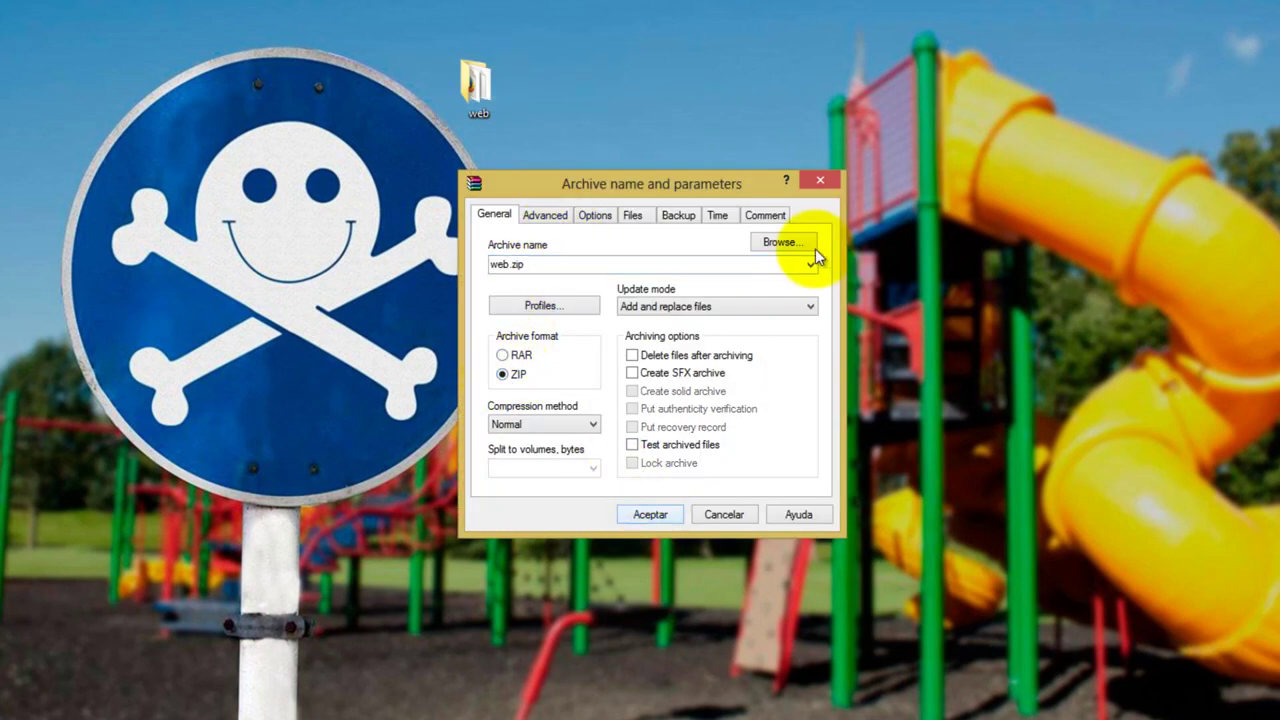
{"action": "left_click", "coordinate": [818, 182]}
Compress the web folder into a ZIP archive and place the archive beside the folder on the desktop
{"action": "right_click", "coordinate": [478, 90]}
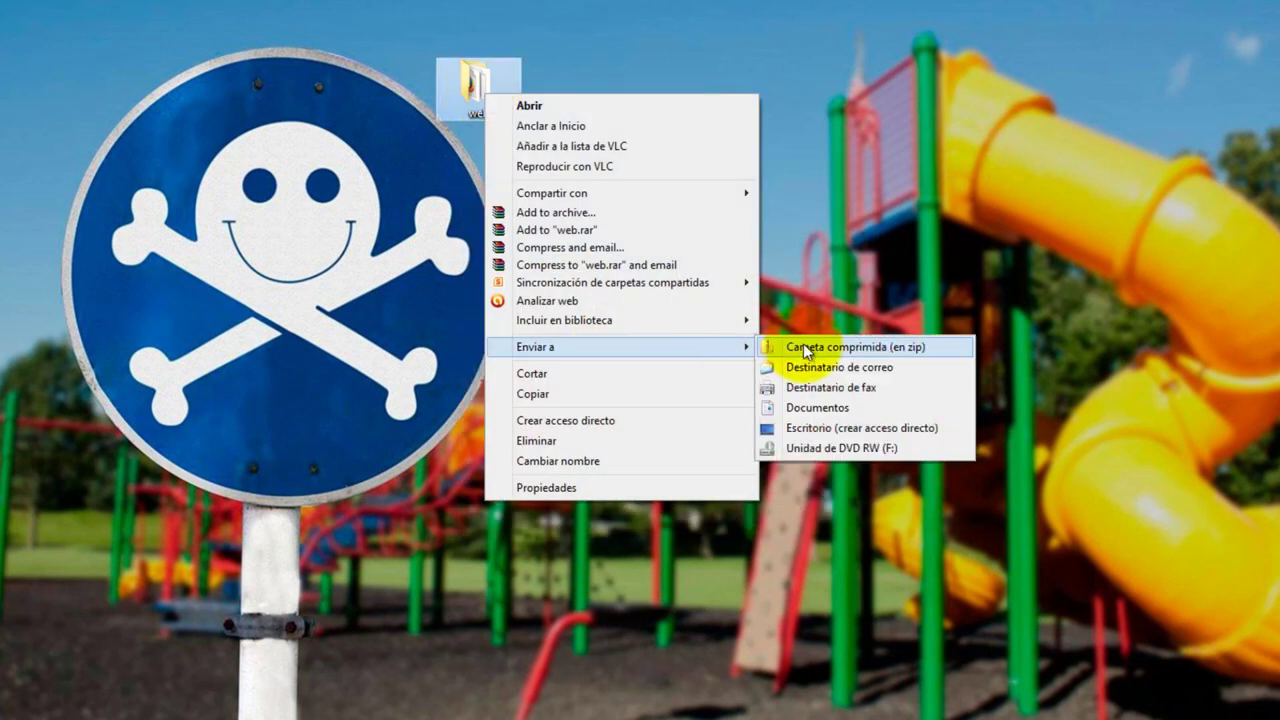
{"action": "left_click", "coordinate": [812, 349]}
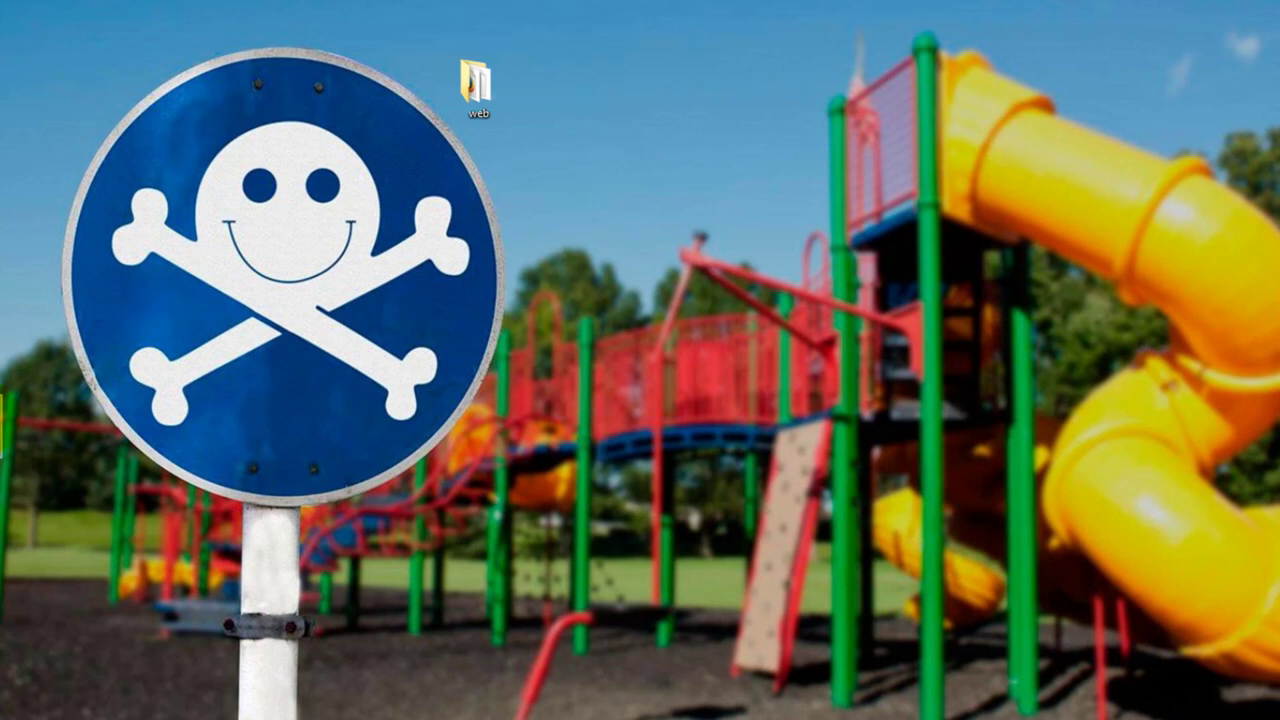
{"action": "left_click_drag", "start_coordinate": [386, 299], "coordinate": [628, 112]}
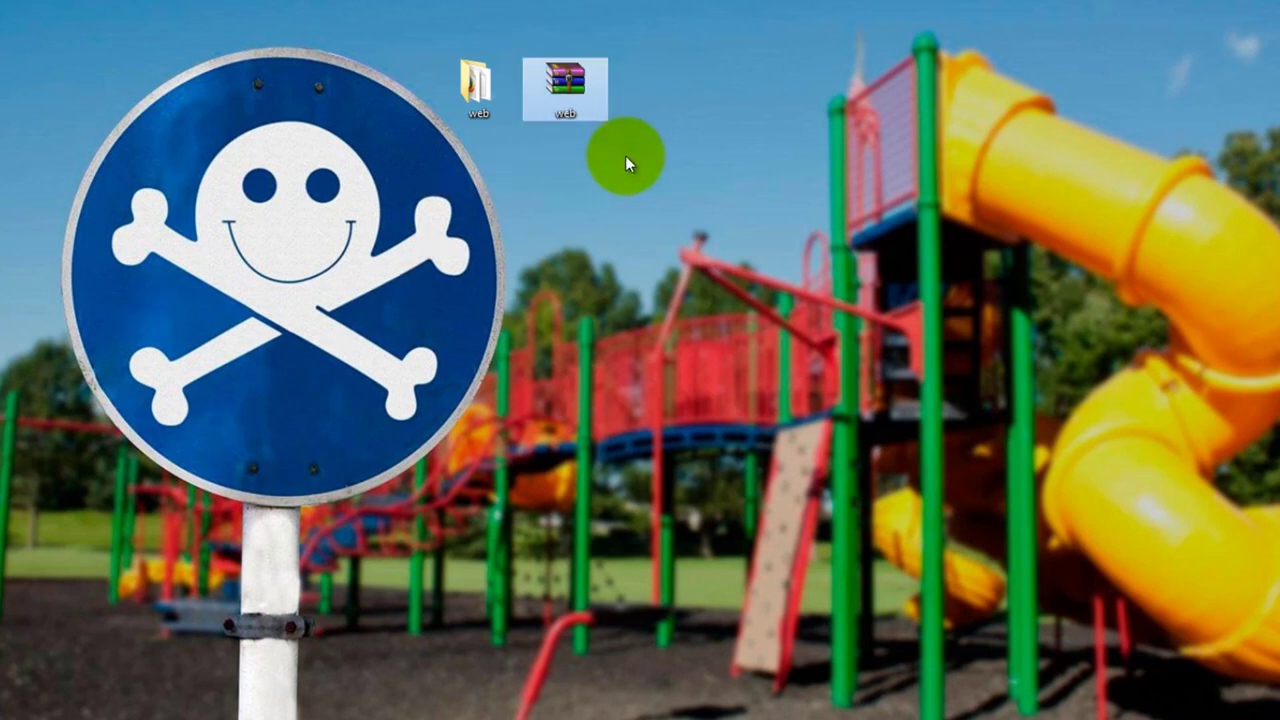
{"action": "left_click", "coordinate": [255, 670]}
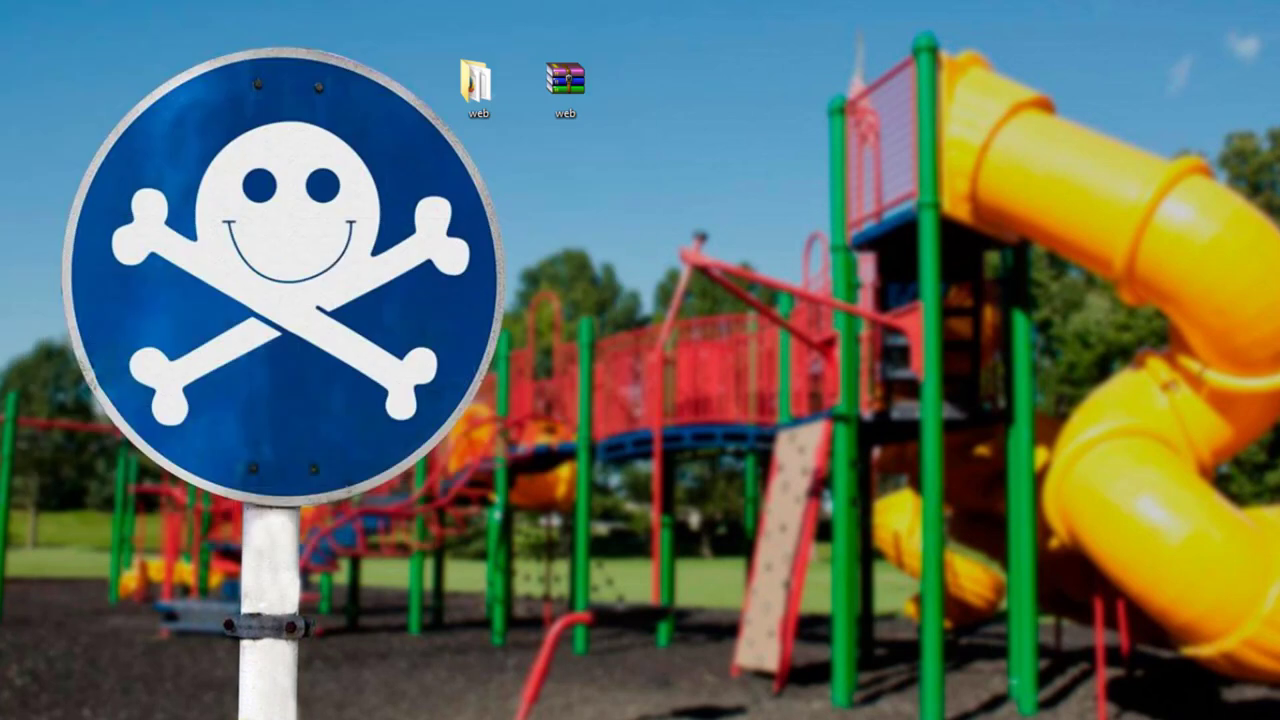
Switch back to the browser and upload the web ZIP archive from the desktop to the site import area
{"action": "left_click", "coordinate": [120, 674]}
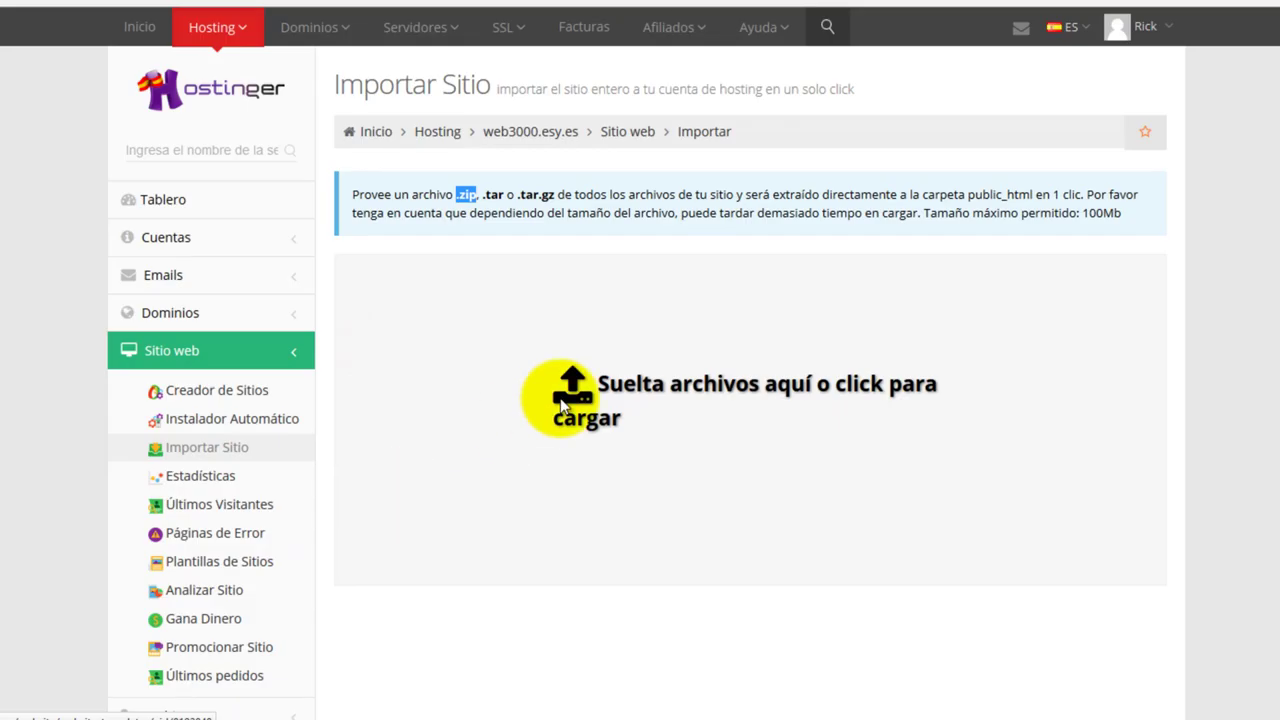
{"action": "left_click", "coordinate": [646, 398]}
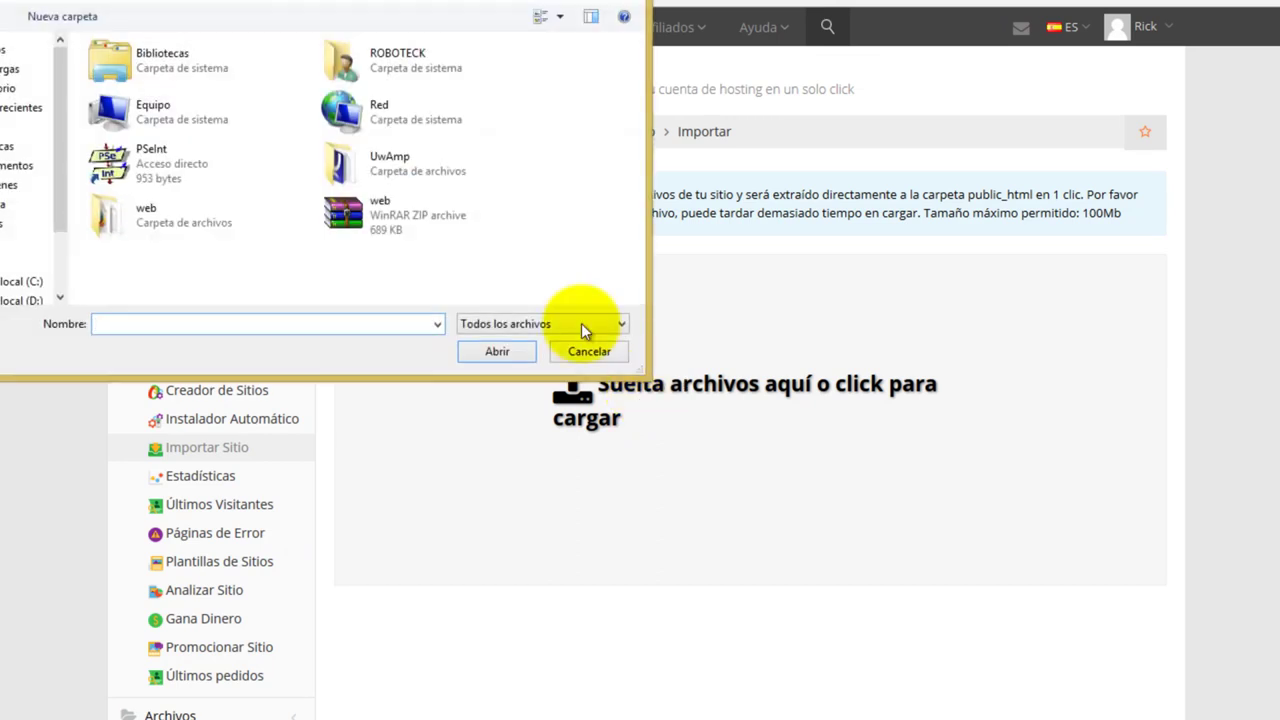
{"action": "left_click", "coordinate": [365, 228]}
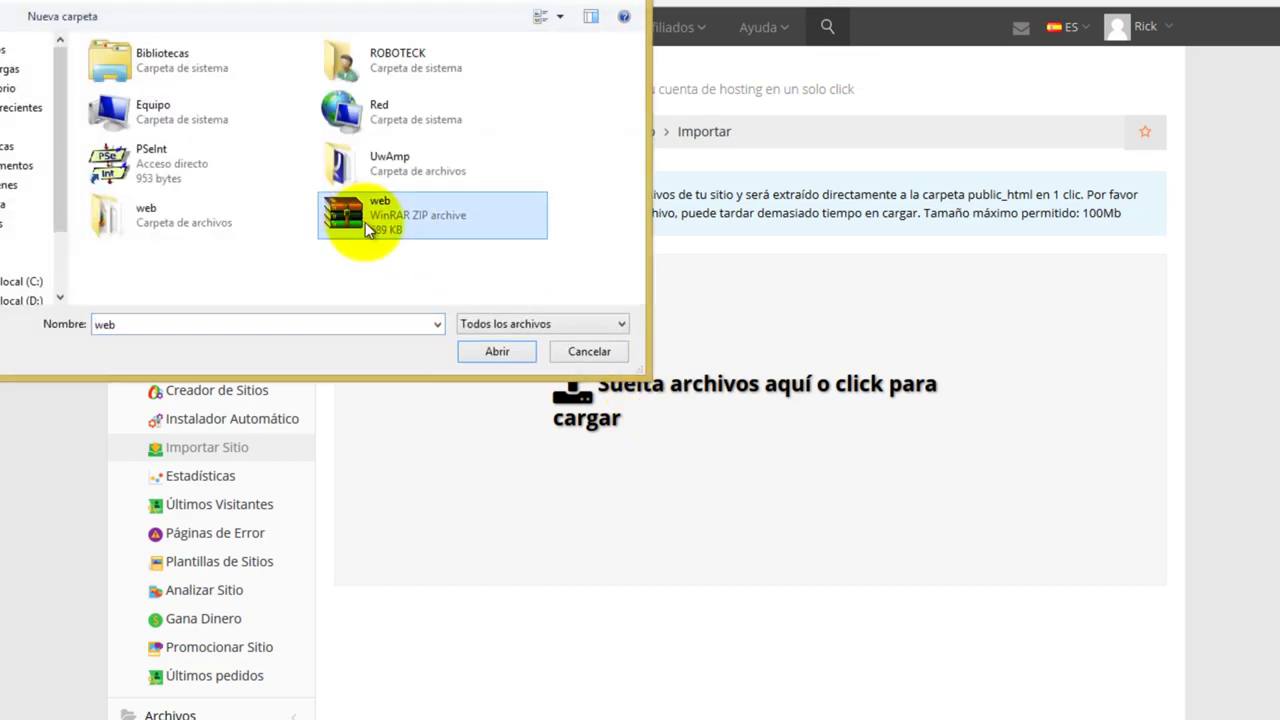
{"action": "left_click", "coordinate": [493, 354]}
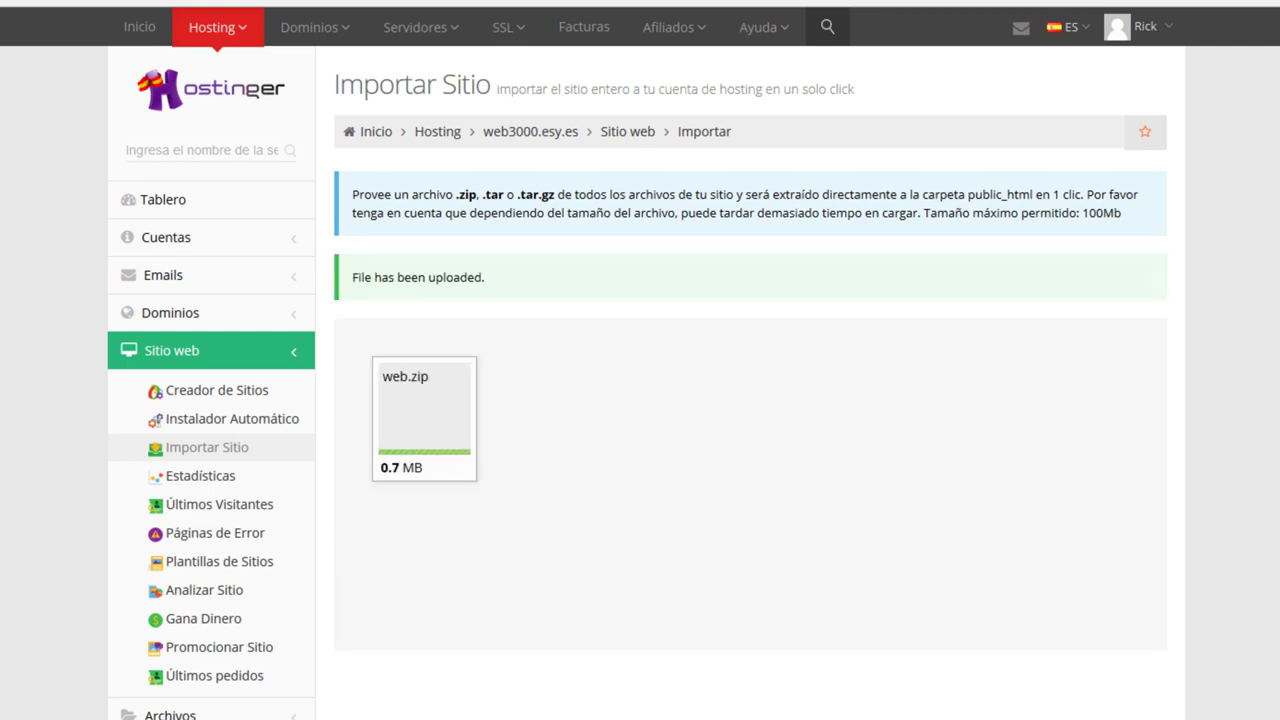
Open web3000.esy.es in a new browser tab to check the files in its public_html folder
{"action": "left_click", "coordinate": [348, 2]}
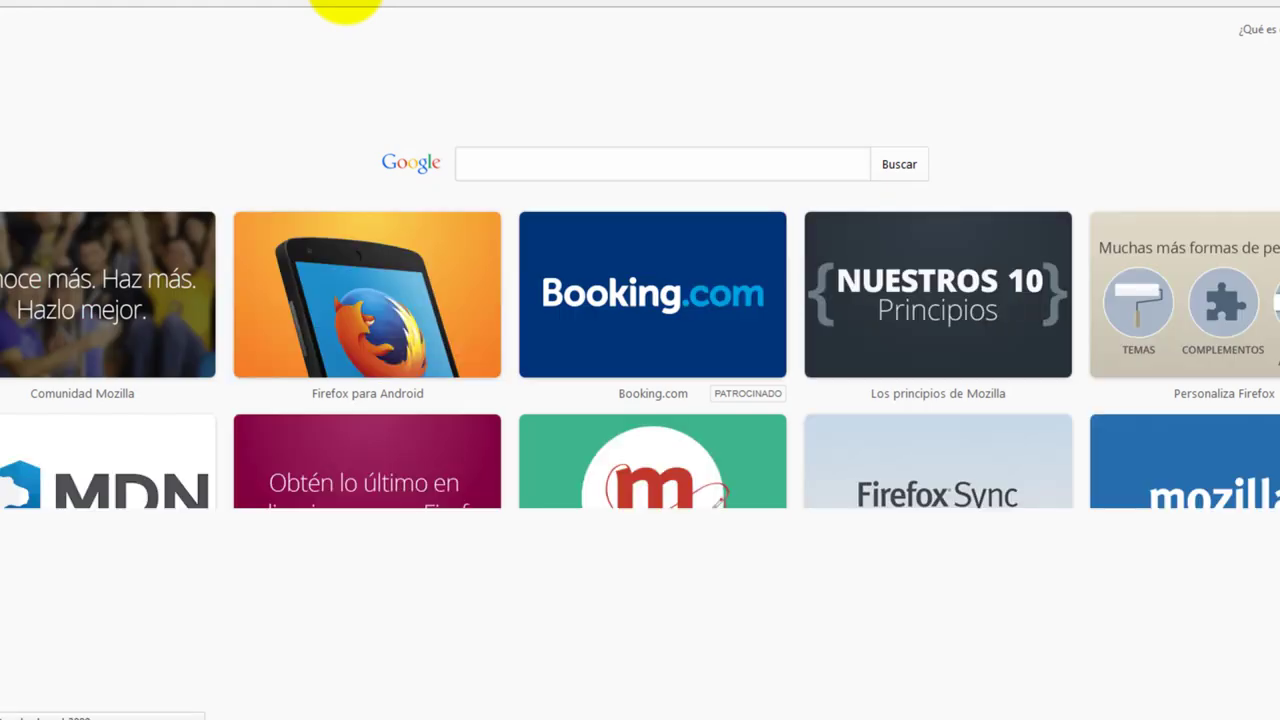
{"action": "left_click", "coordinate": [345, 4]}
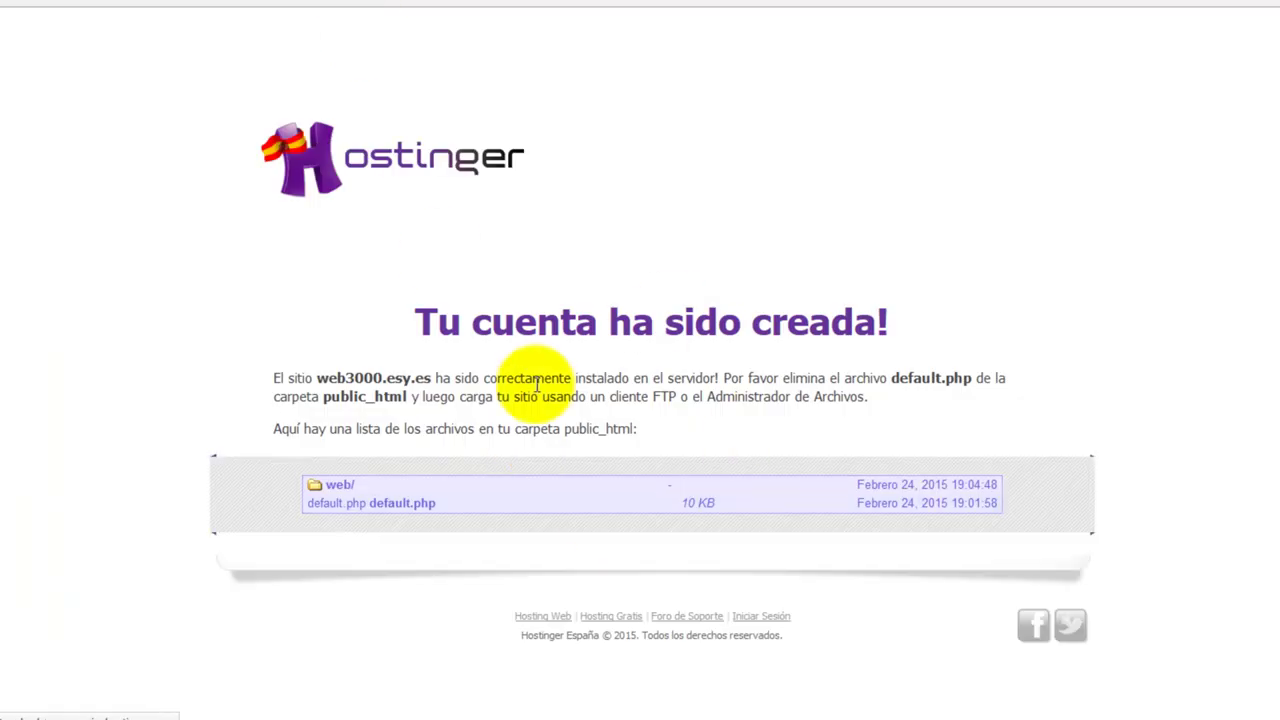